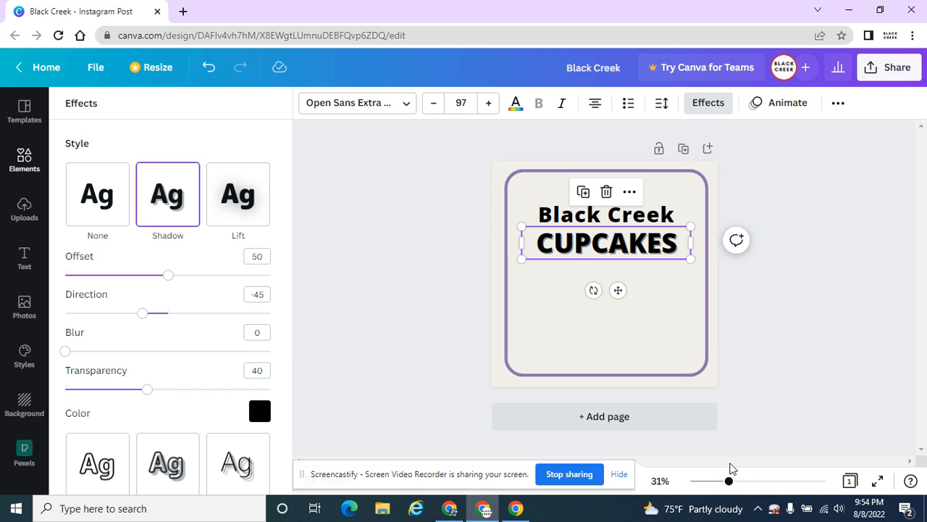
# Set the CUPCAKES text shadow to offset 66, blur 40 and transparency 45.
pyautogui.moveTo(730, 484); pyautogui.dragTo(780, 482)
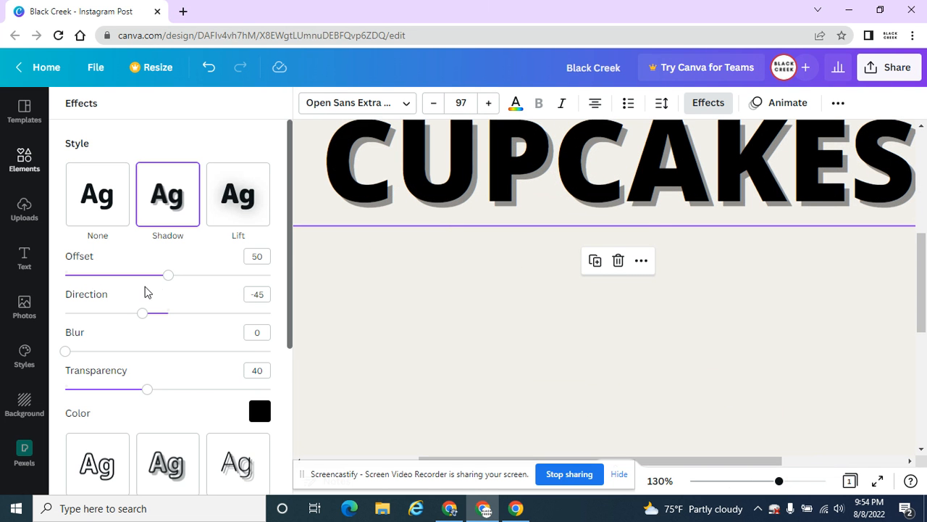
pyautogui.moveTo(173, 278); pyautogui.dragTo(204, 291)
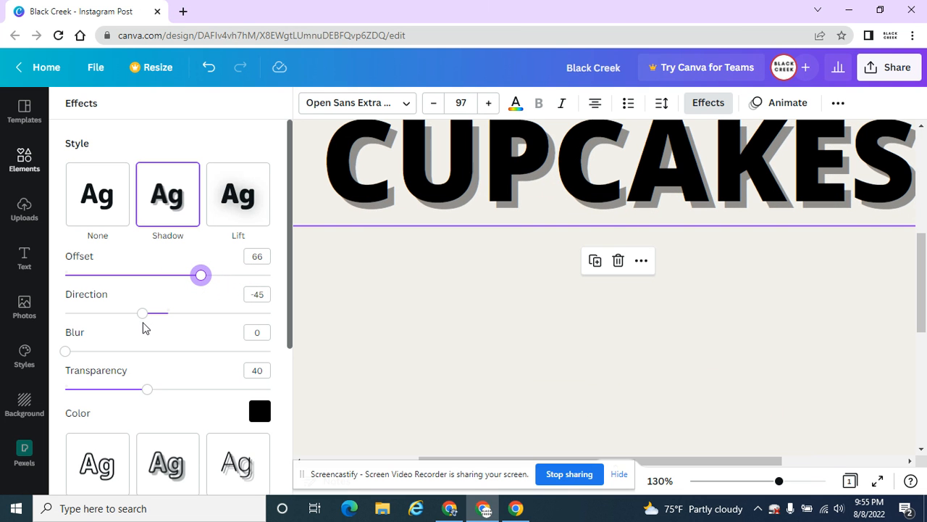
pyautogui.moveTo(65, 351); pyautogui.dragTo(147, 355)
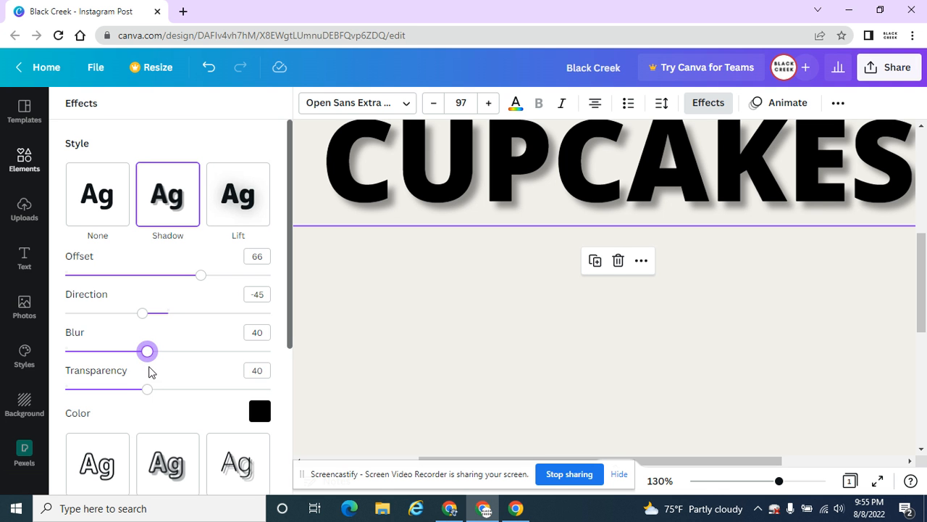
pyautogui.moveTo(147, 389)
pyautogui.mouseDown()
pyautogui.moveTo(178, 389)
pyautogui.moveTo(140, 390)
pyautogui.moveTo(159, 390)
pyautogui.mouseUp()
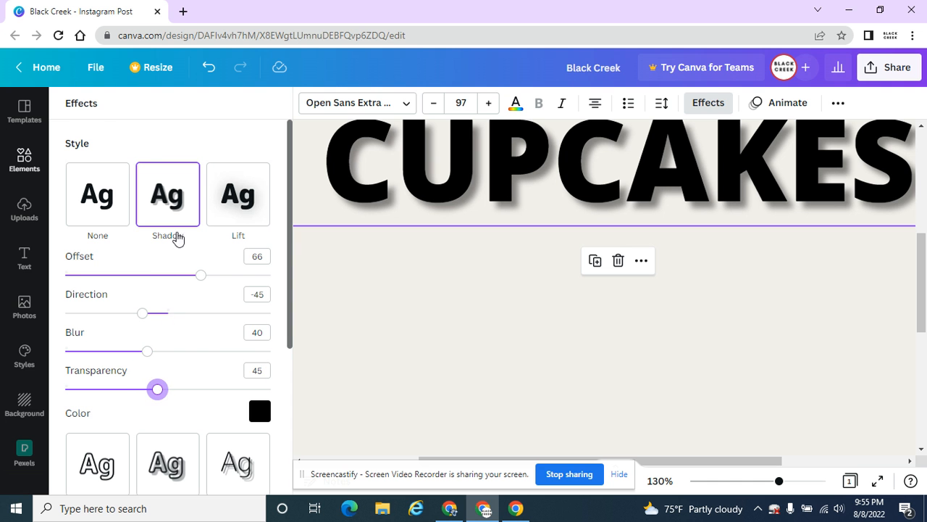
pyautogui.click(442, 284)
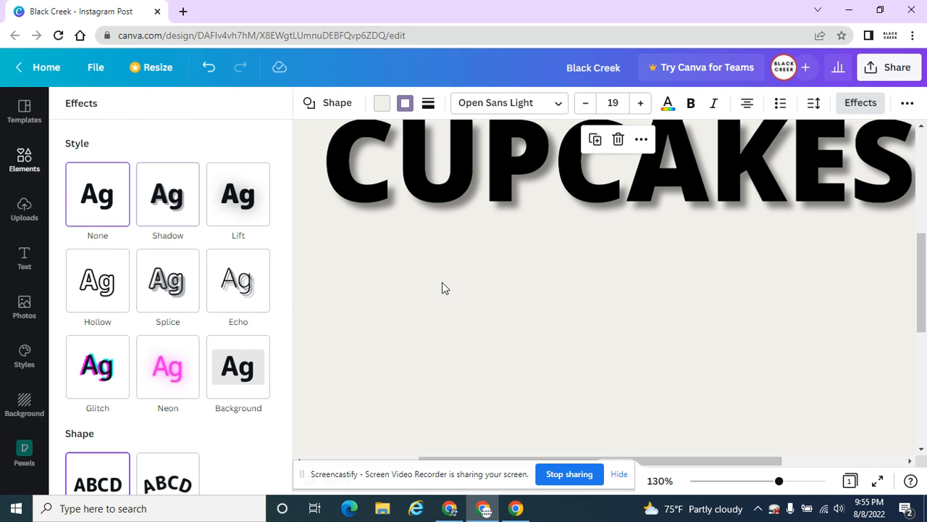
pyautogui.scroll(-5, 507, 286)
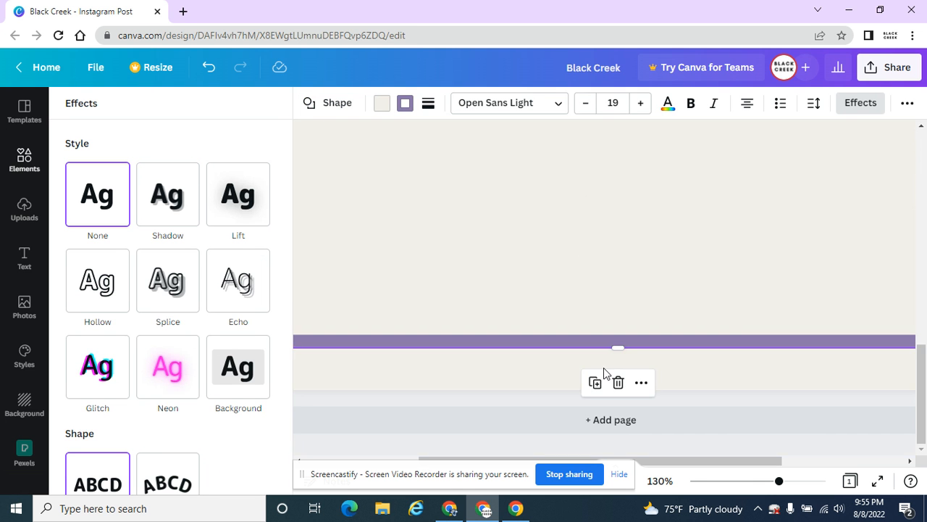
pyautogui.moveTo(780, 487); pyautogui.dragTo(720, 483)
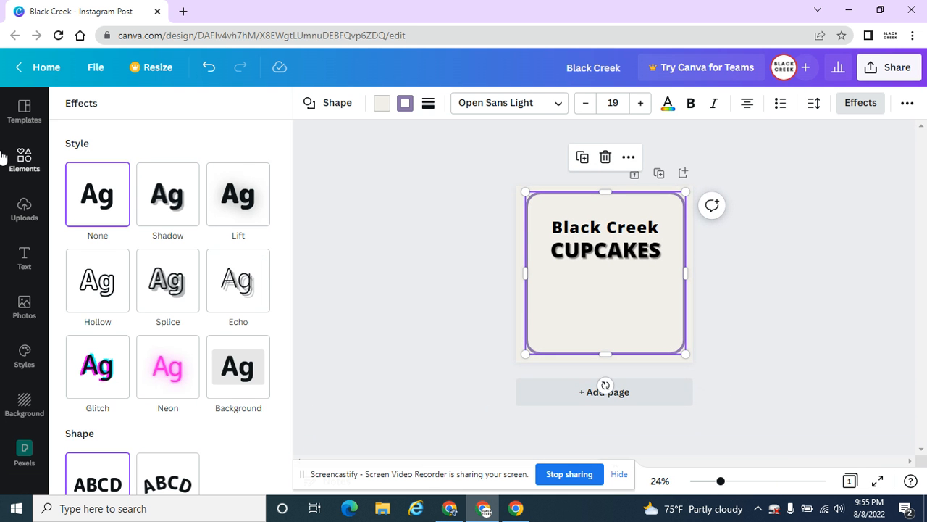
# Search the elements library for "cupcake".
pyautogui.click(24, 159)
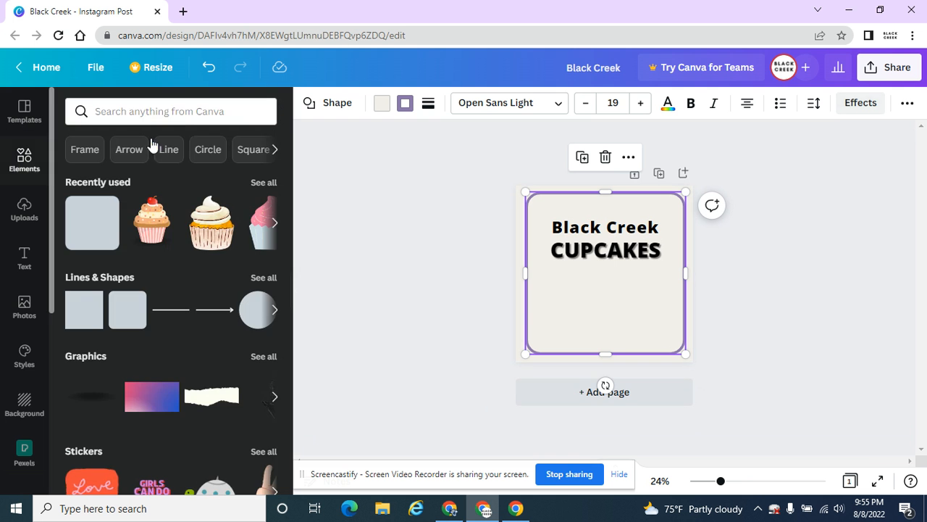
pyautogui.click(183, 112)
pyautogui.write('cu')
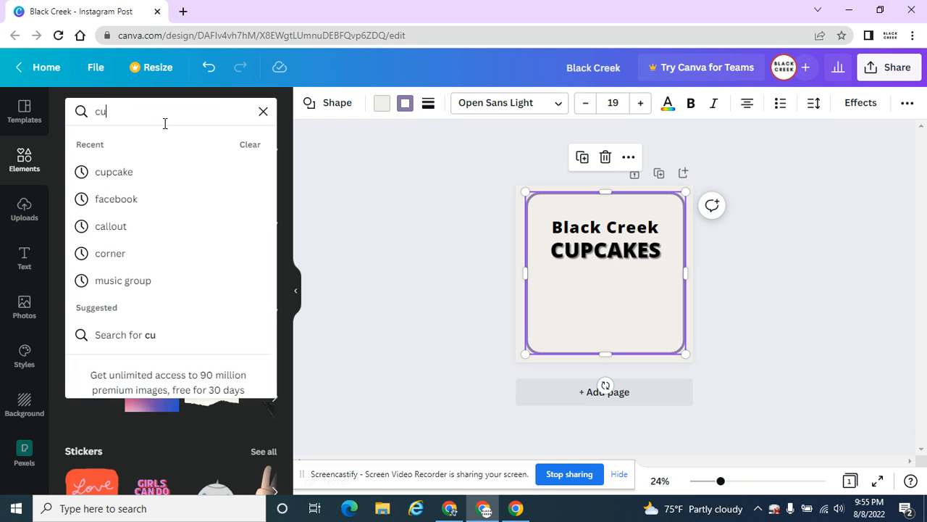
pyautogui.write('pcake')
pyautogui.press('Return')
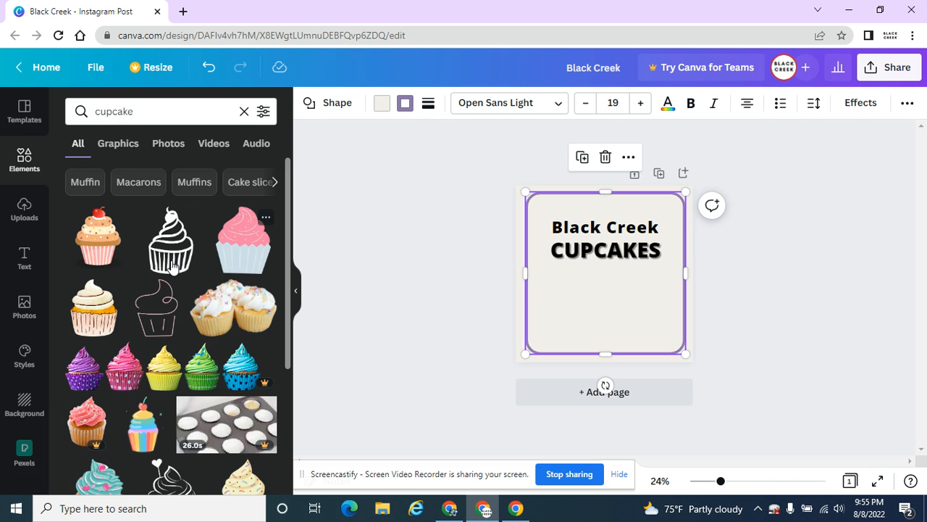
# Insert the pink-frosted cupcake graphic instead of the cherry-topped one and place it centred below the CUPCAKES text.
pyautogui.click(102, 239)
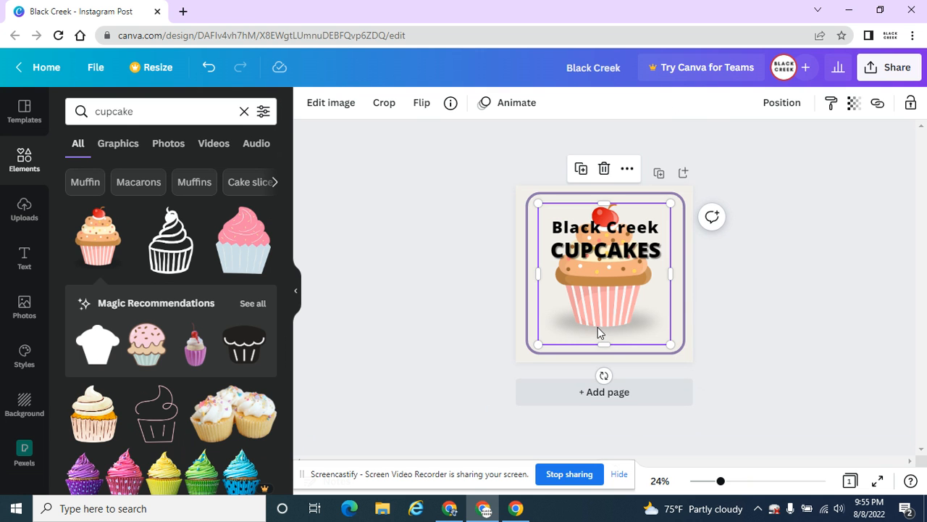
pyautogui.press('Delete')
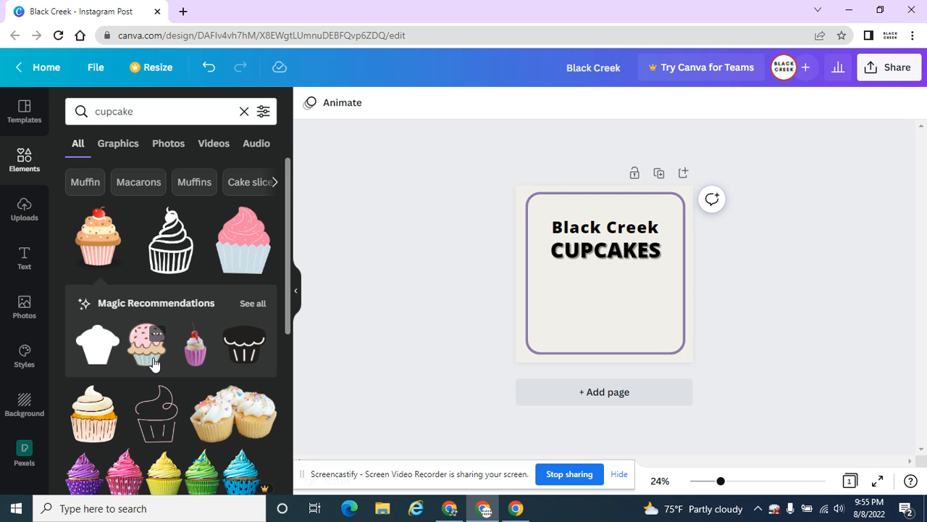
pyautogui.click(245, 251)
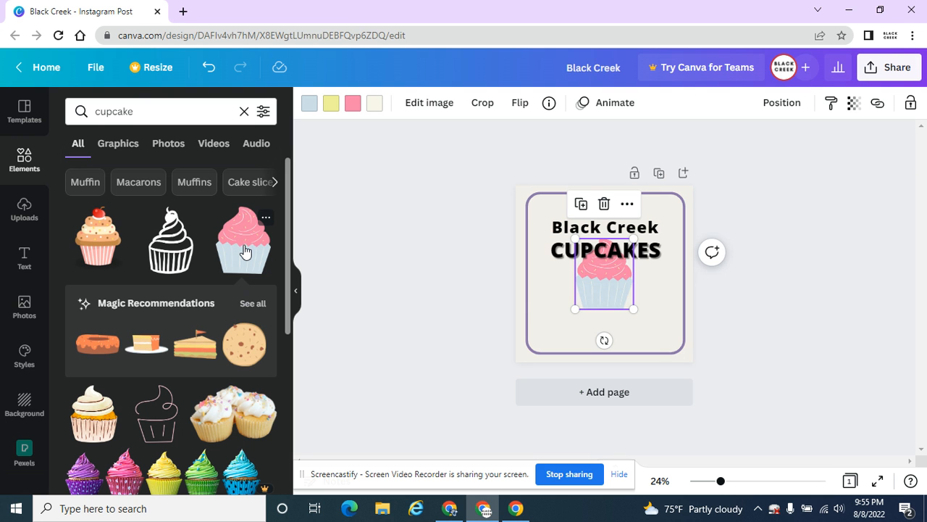
pyautogui.moveTo(575, 308); pyautogui.dragTo(600, 304)
pyautogui.moveTo(570, 347); pyautogui.dragTo(580, 315)
pyautogui.moveTo(594, 290); pyautogui.dragTo(617, 310)
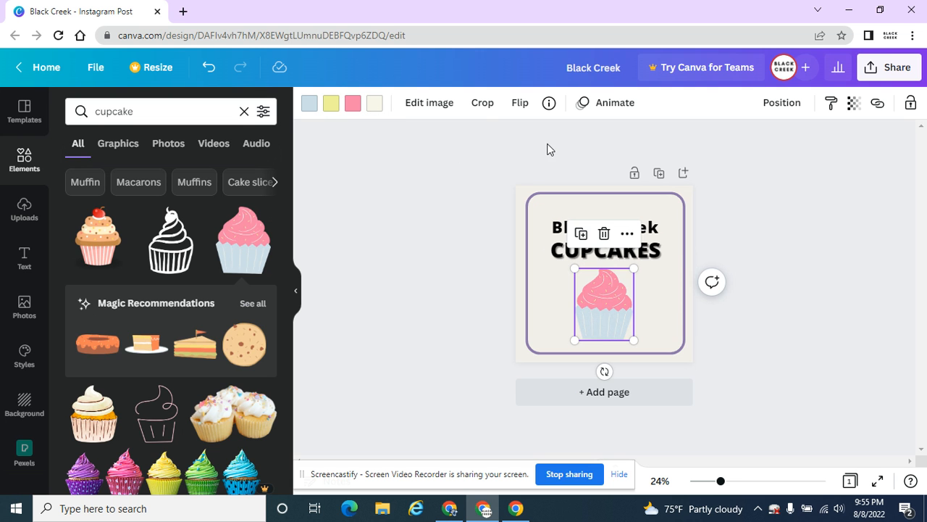
# Duplicate the page and delete all elements from the copy, leaving only its plain background.
pyautogui.click(661, 172)
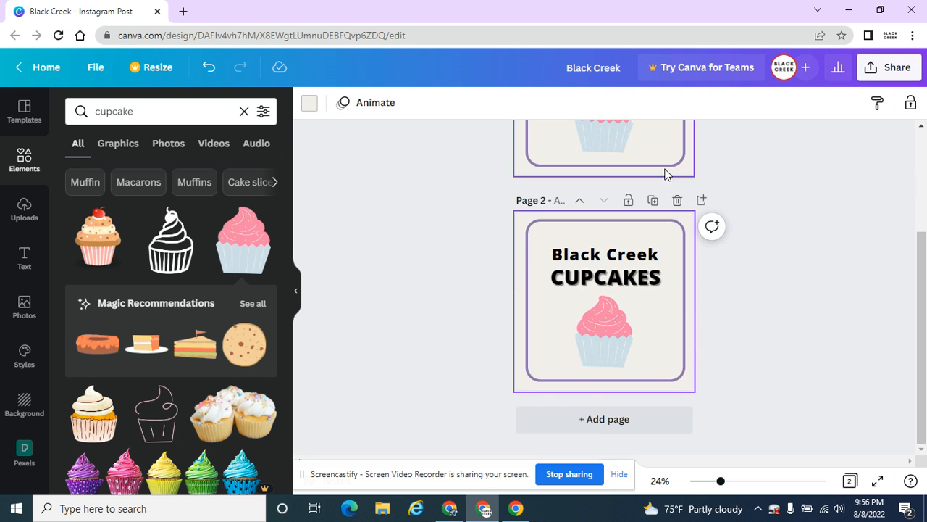
pyautogui.moveTo(493, 220); pyautogui.dragTo(778, 385)
pyautogui.press('Delete')
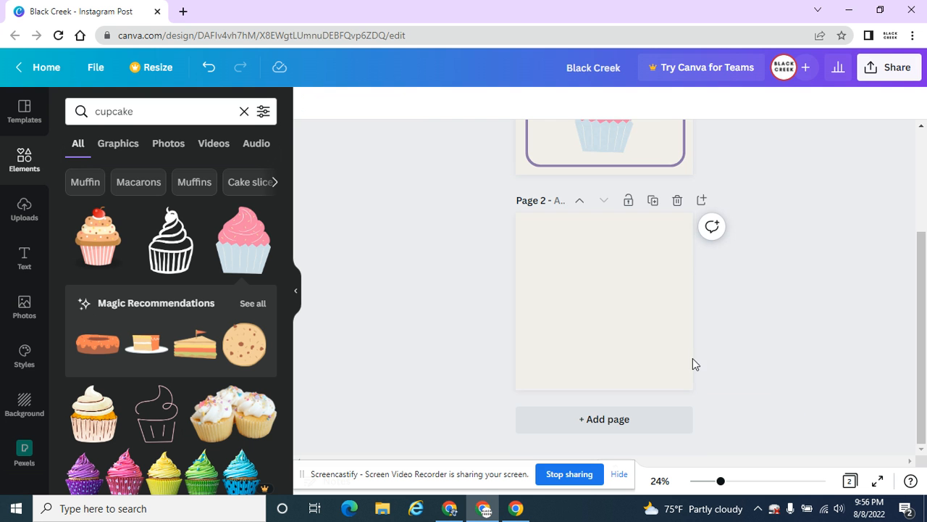
# Copy the pink cupcake from page 1 onto the middle of the blank page 2.
pyautogui.scroll(2, 775, 290)
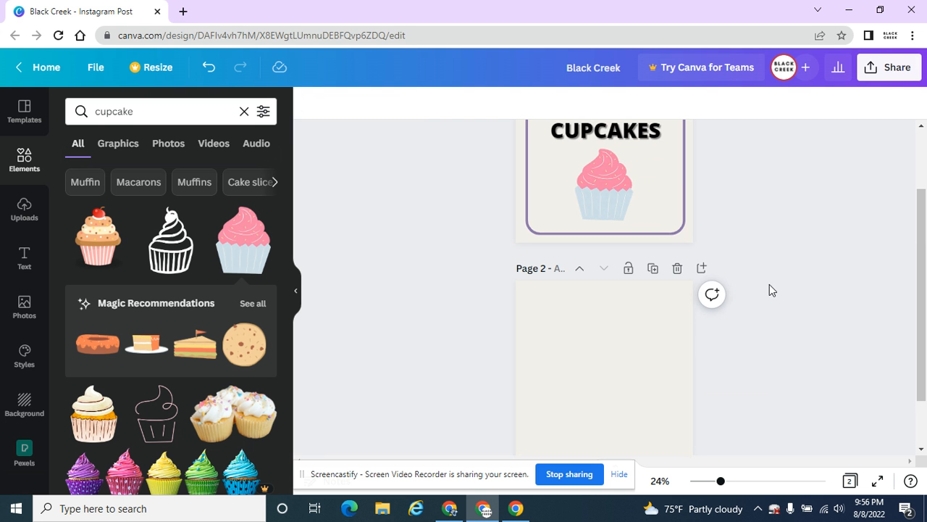
pyautogui.click(614, 195)
pyautogui.moveTo(612, 212); pyautogui.dragTo(615, 390)
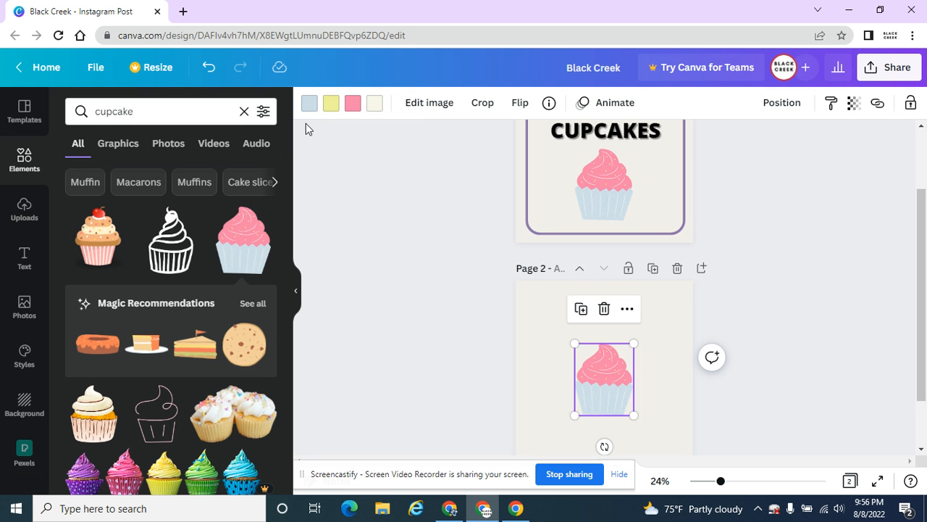
# Find black in the colour search and apply it to the light blue wrapper of page 2's cupcake.
pyautogui.click(309, 104)
pyautogui.click(127, 111)
pyautogui.doubleClick(127, 111)
pyautogui.write('black')
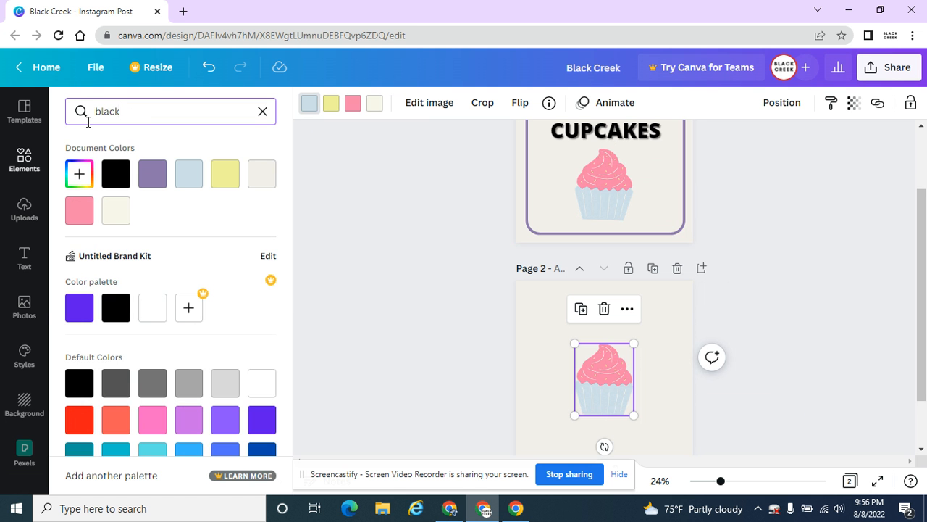
pyautogui.click(86, 173)
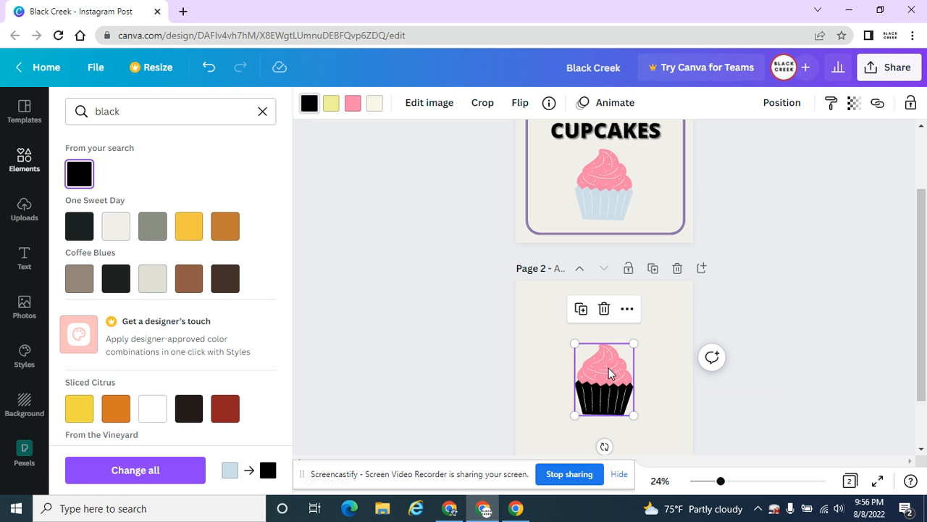
# Recolour the yellow, pink and cream parts of page 2's cupcake black to make a solid silhouette.
pyautogui.click(332, 103)
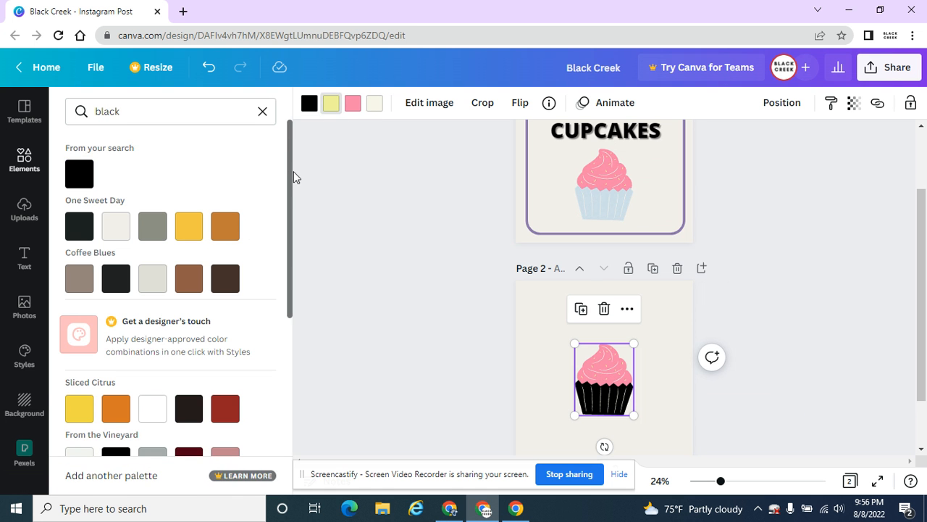
pyautogui.click(331, 106)
pyautogui.click(333, 106)
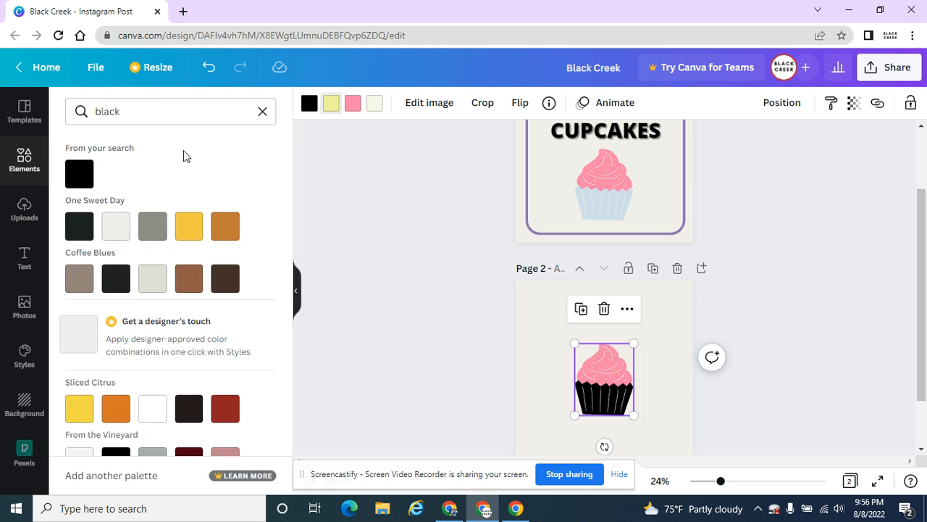
pyautogui.click(79, 173)
pyautogui.click(352, 106)
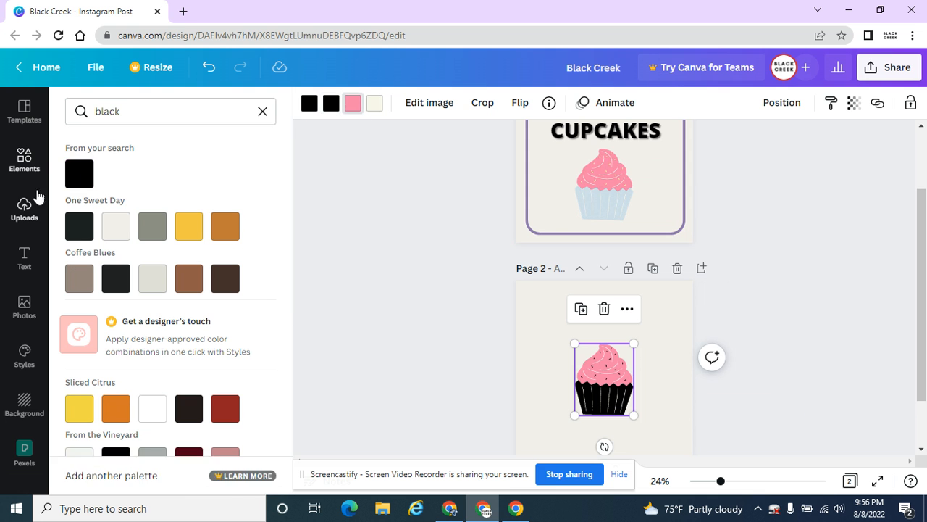
pyautogui.click(79, 173)
pyautogui.click(374, 103)
pyautogui.click(79, 174)
pyautogui.click(448, 218)
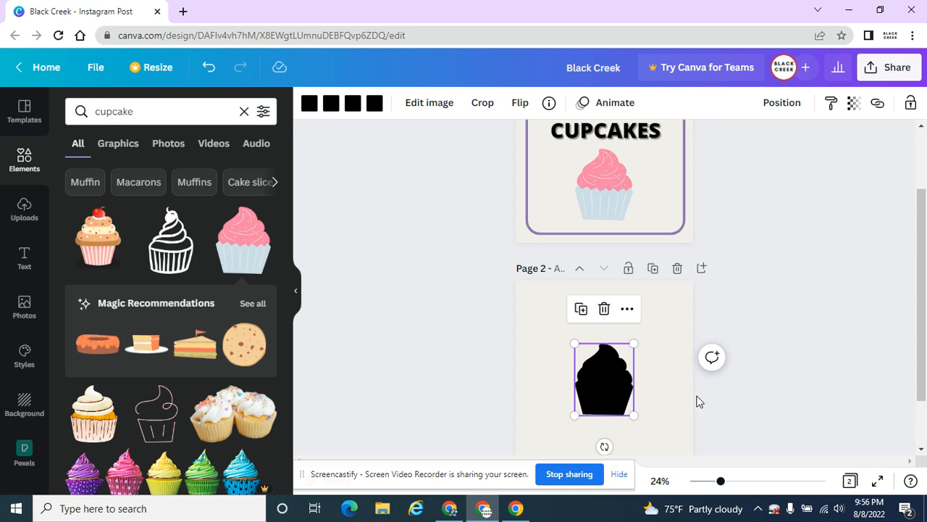
pyautogui.click(822, 358)
# Download only page 2 with the cupcake silhouette as a JPG.
pyautogui.scroll(-2, 811, 274)
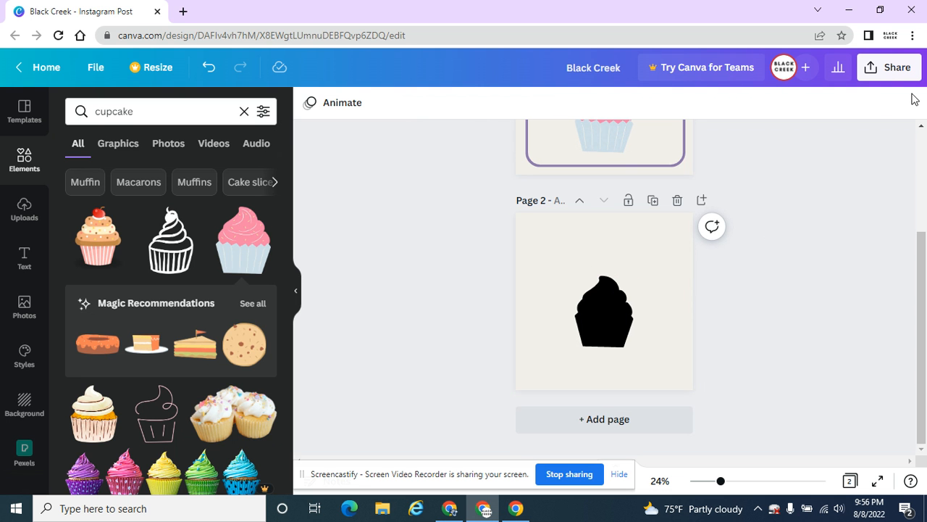
pyautogui.click(900, 72)
pyautogui.click(733, 393)
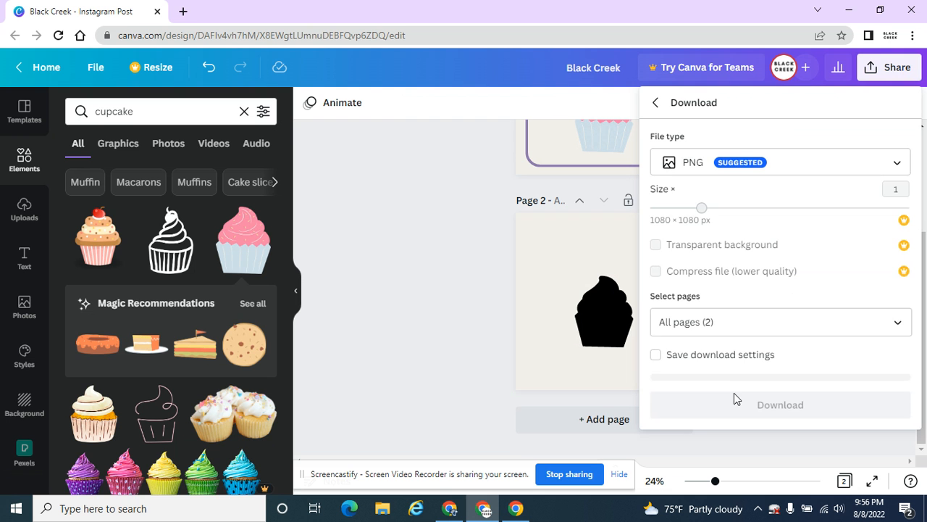
pyautogui.click(701, 165)
pyautogui.click(688, 122)
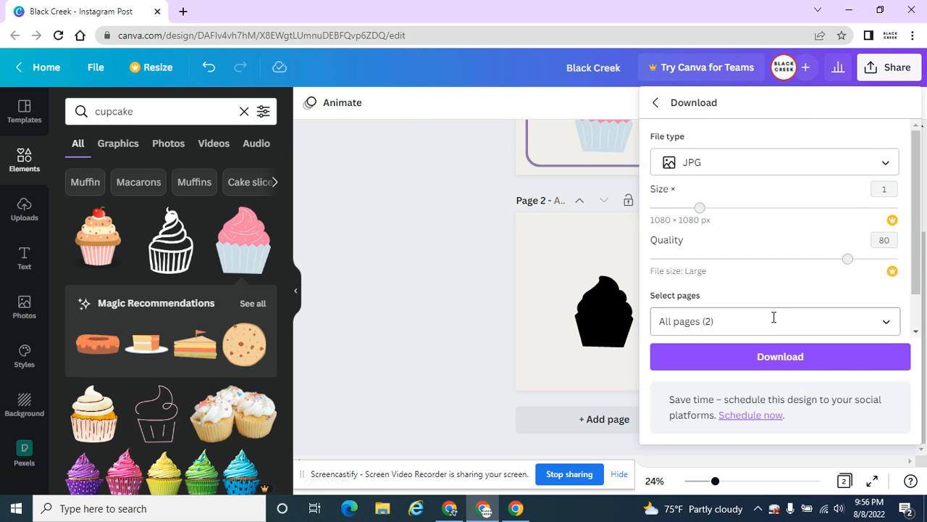
pyautogui.click(774, 317)
pyautogui.click(877, 205)
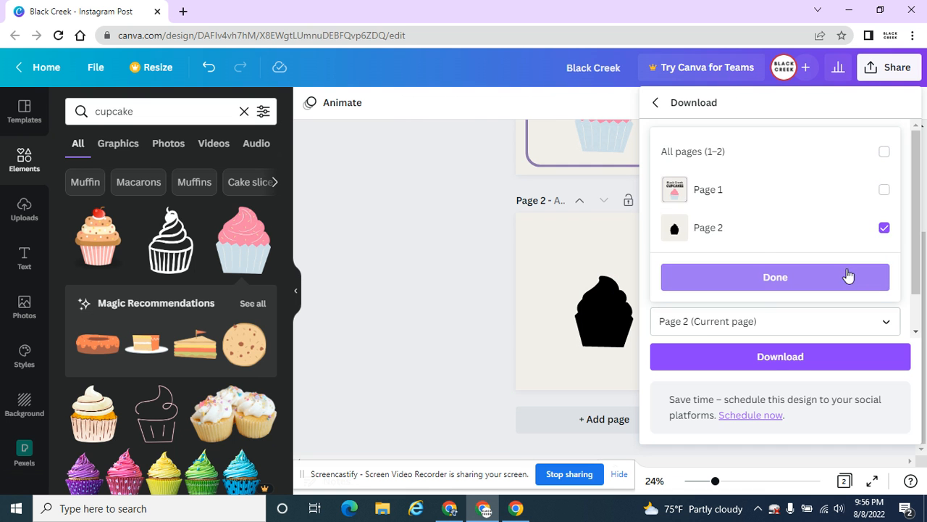
pyautogui.click(773, 365)
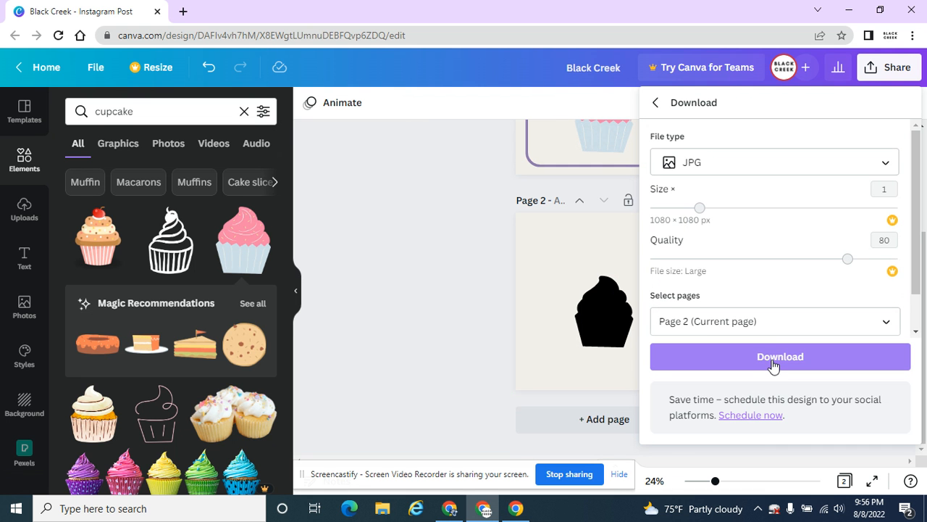
pyautogui.click(797, 362)
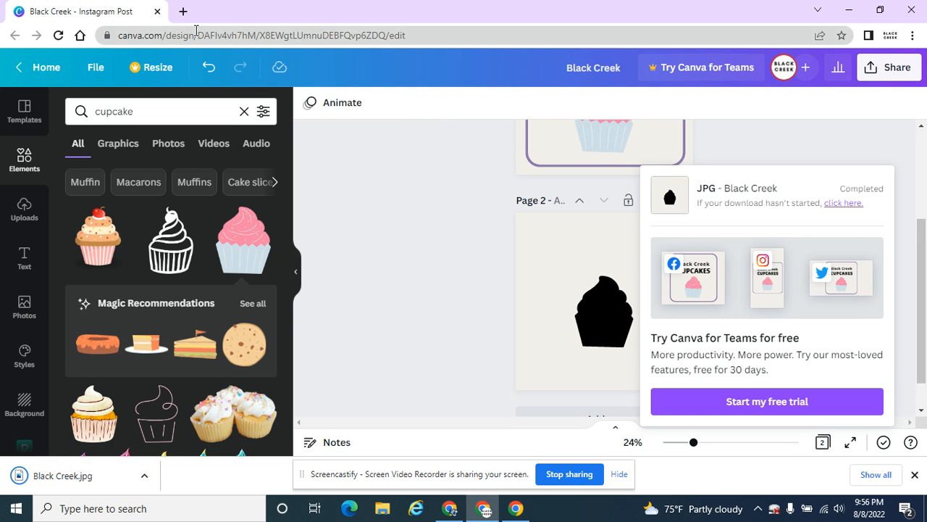
# Open the remove.bg website in a new browser tab.
pyautogui.click(182, 11)
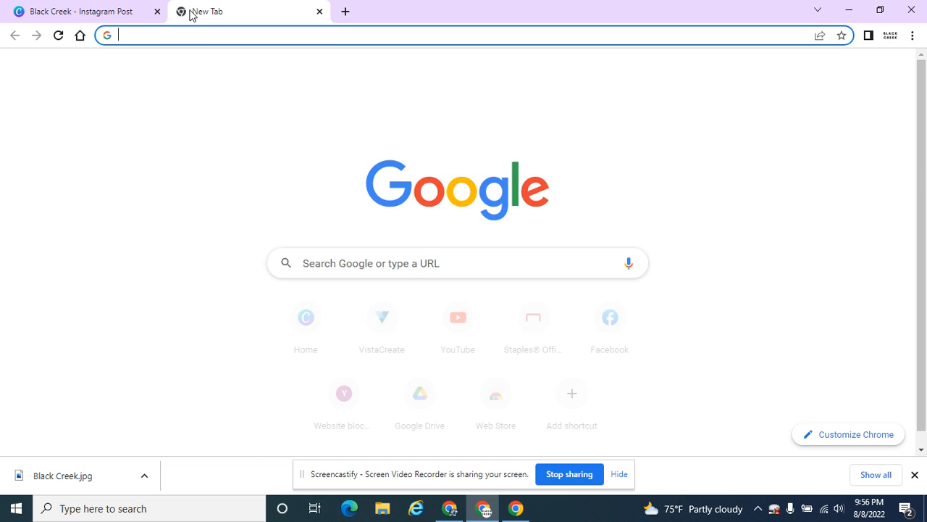
pyautogui.write('remove.bg')
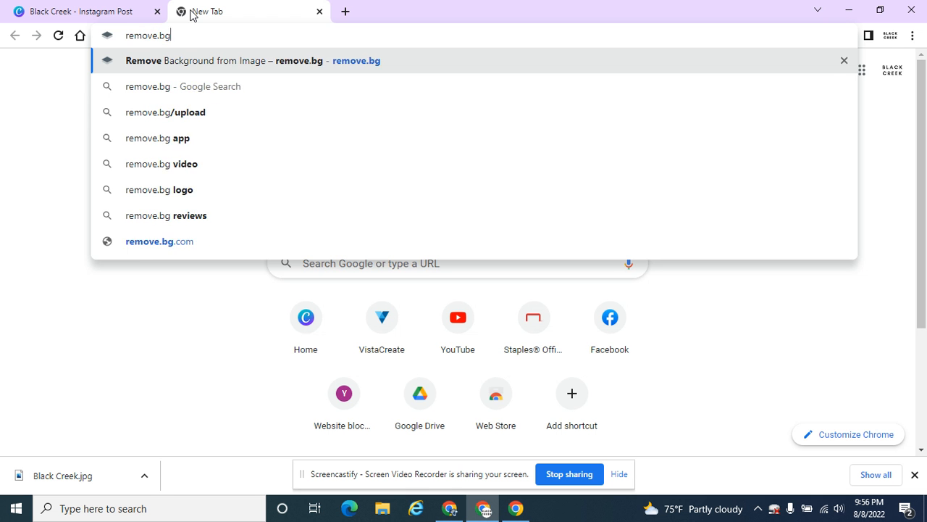
pyautogui.press('Return')
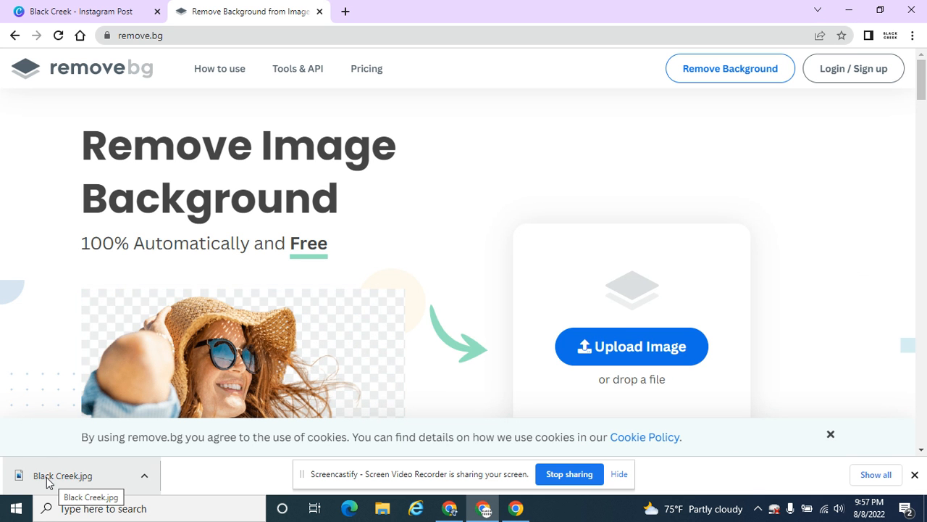
# Upload Black Creek.jpg for background removal and download the 500 × 500 preview image.
pyautogui.moveTo(52, 481); pyautogui.dragTo(635, 317)
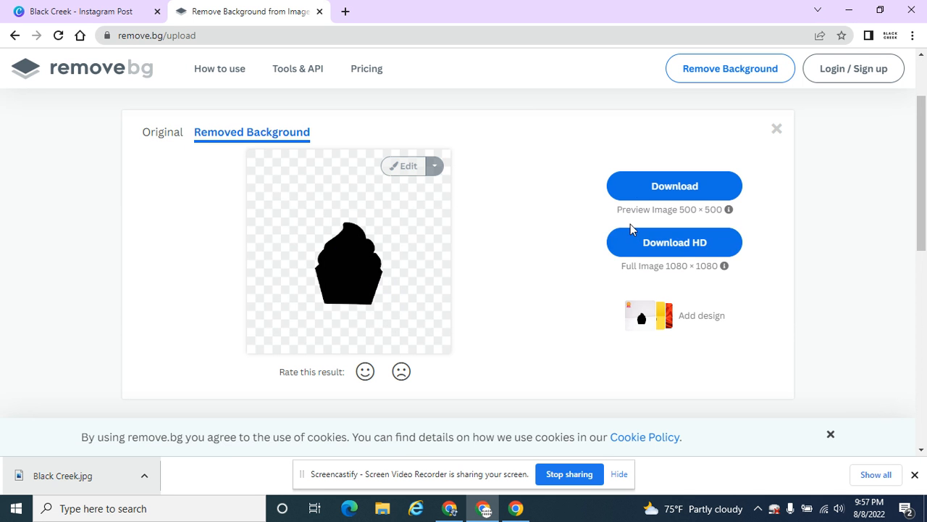
pyautogui.click(655, 190)
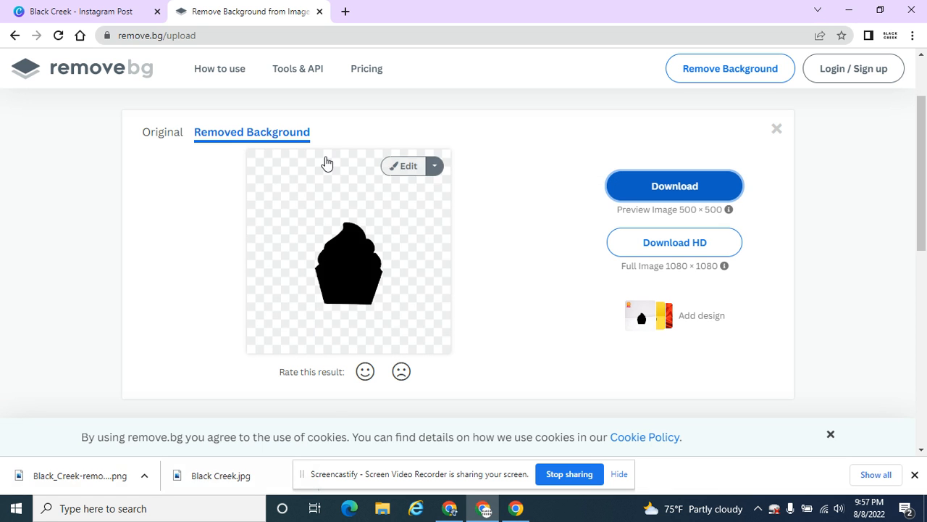
# Switch back to the Canva design and upload the Black_Creek-removebg-preview image from Downloads.
pyautogui.click(110, 12)
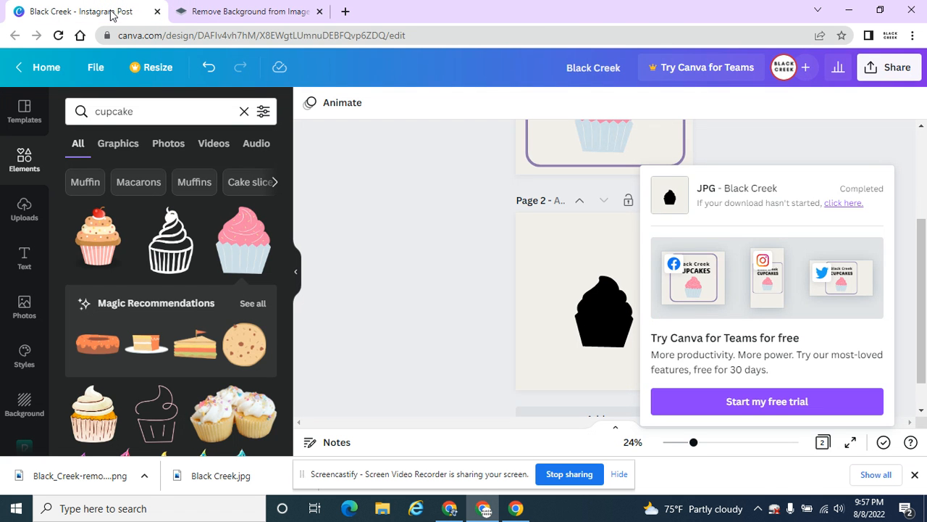
pyautogui.click(424, 181)
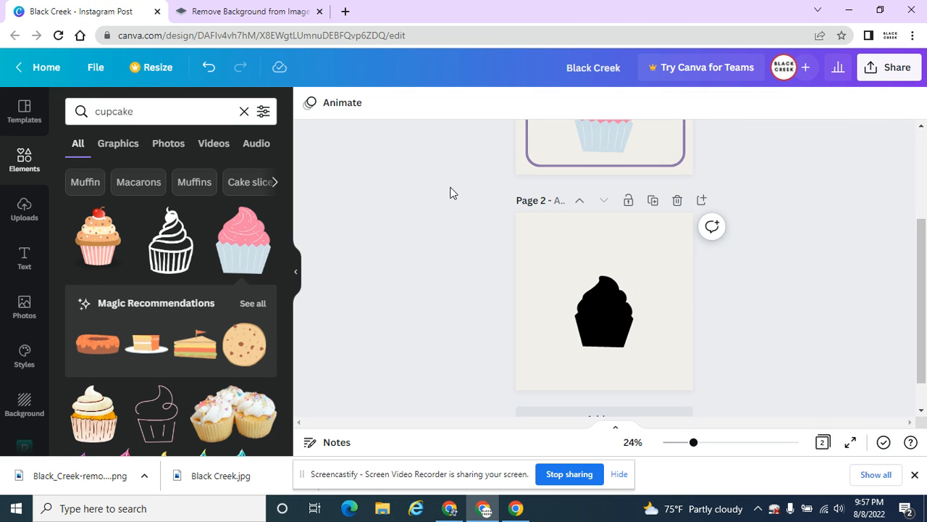
pyautogui.scroll(2, 449, 195)
pyautogui.scroll(1, 449, 196)
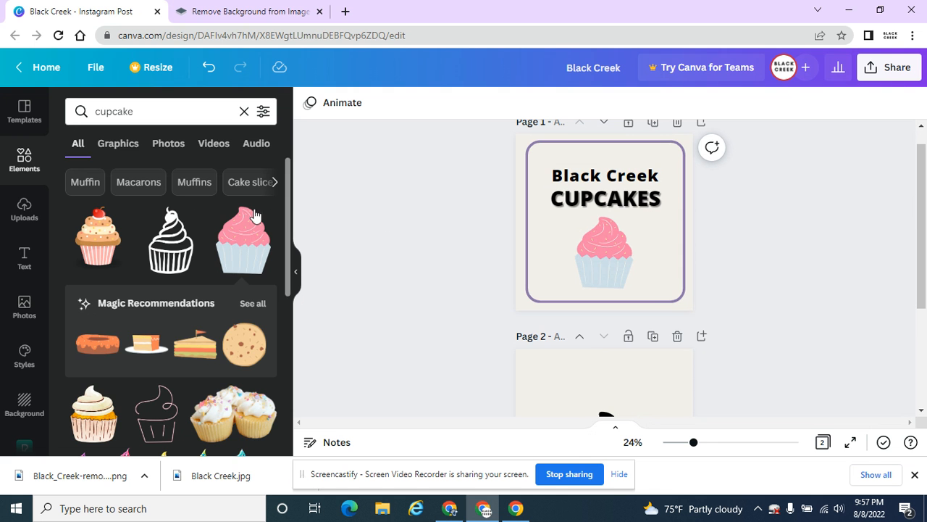
pyautogui.click(37, 219)
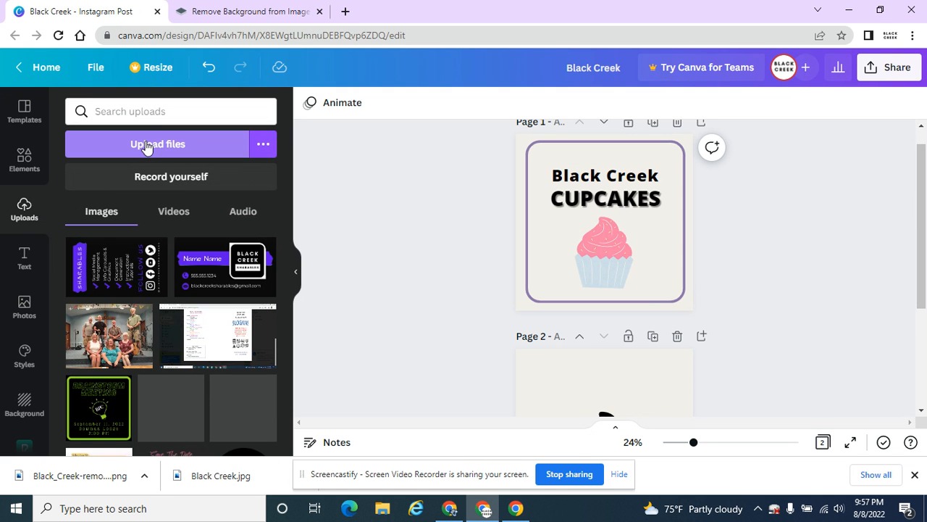
pyautogui.click(146, 142)
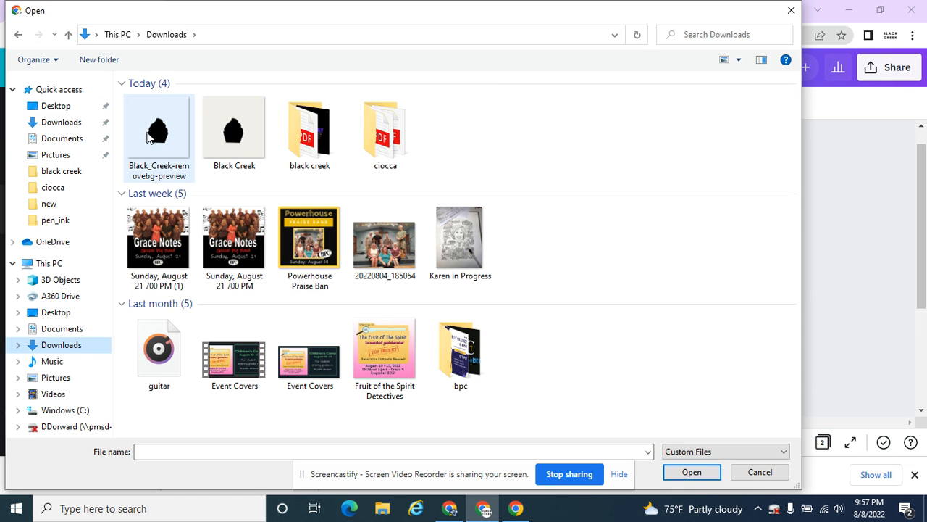
pyautogui.click(149, 139)
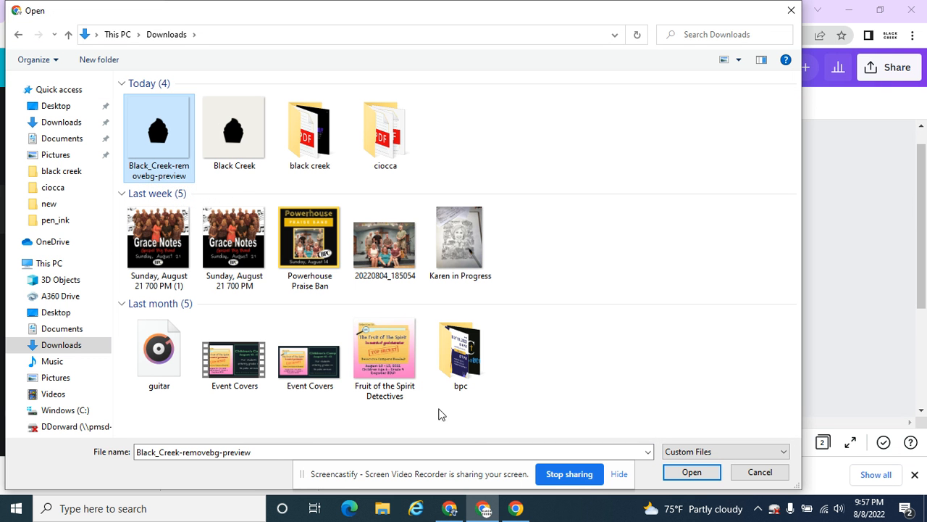
pyautogui.click(684, 471)
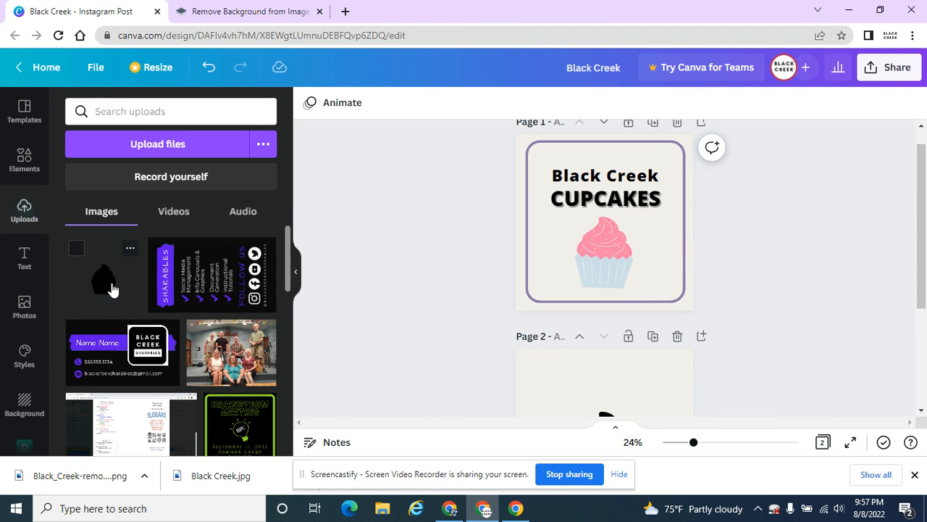
# Place the uploaded silhouette on page 1 and enlarge it until it is slightly bigger than the pink cupcake.
pyautogui.click(110, 287)
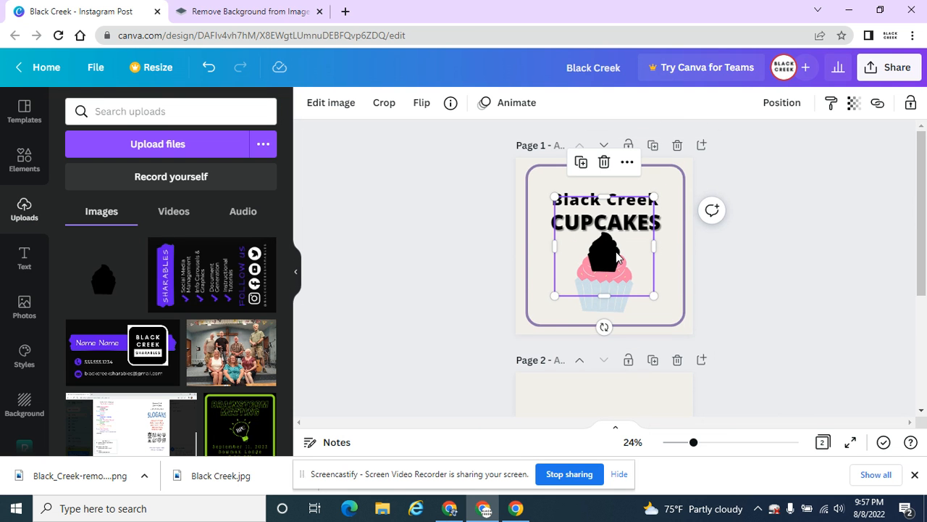
pyautogui.moveTo(555, 295); pyautogui.dragTo(516, 334)
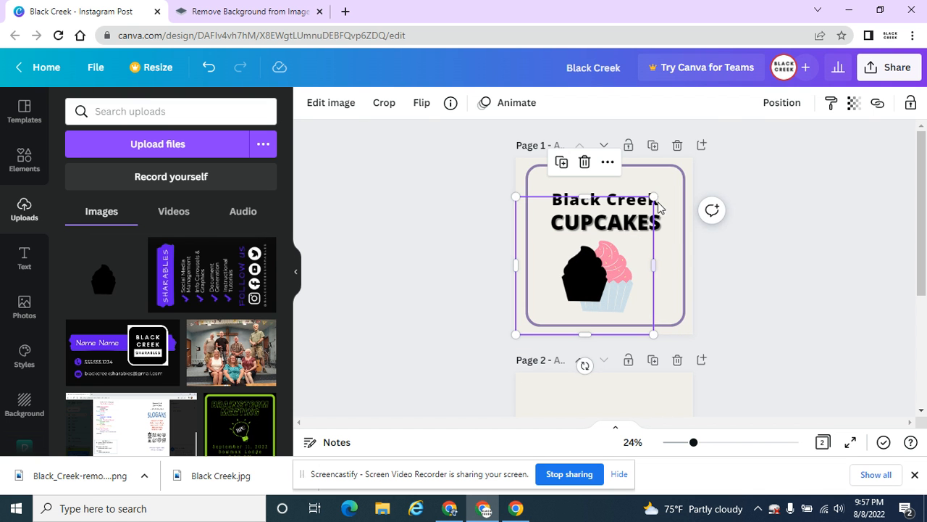
pyautogui.moveTo(655, 195); pyautogui.dragTo(699, 171)
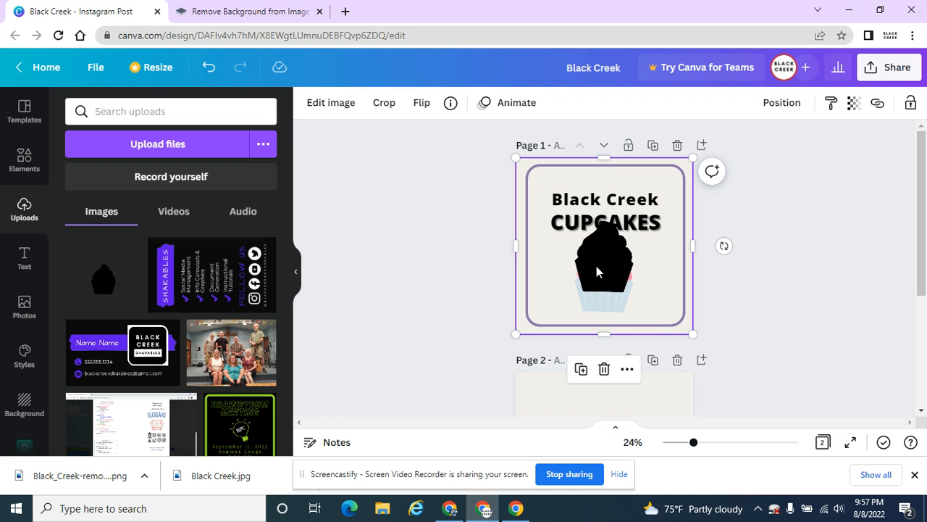
pyautogui.moveTo(693, 156); pyautogui.dragTo(701, 148)
pyautogui.moveTo(516, 149); pyautogui.dragTo(509, 142)
pyautogui.moveTo(509, 335); pyautogui.dragTo(504, 341)
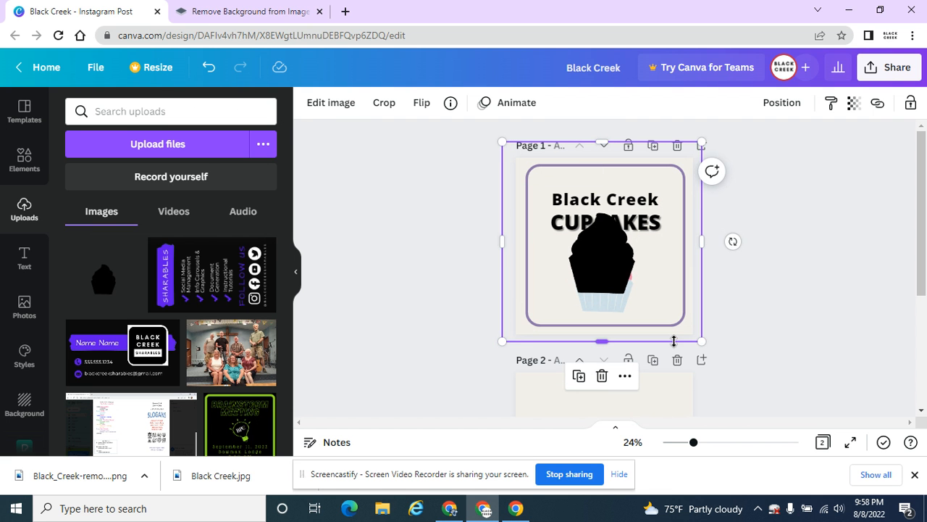
pyautogui.moveTo(701, 339); pyautogui.dragTo(714, 353)
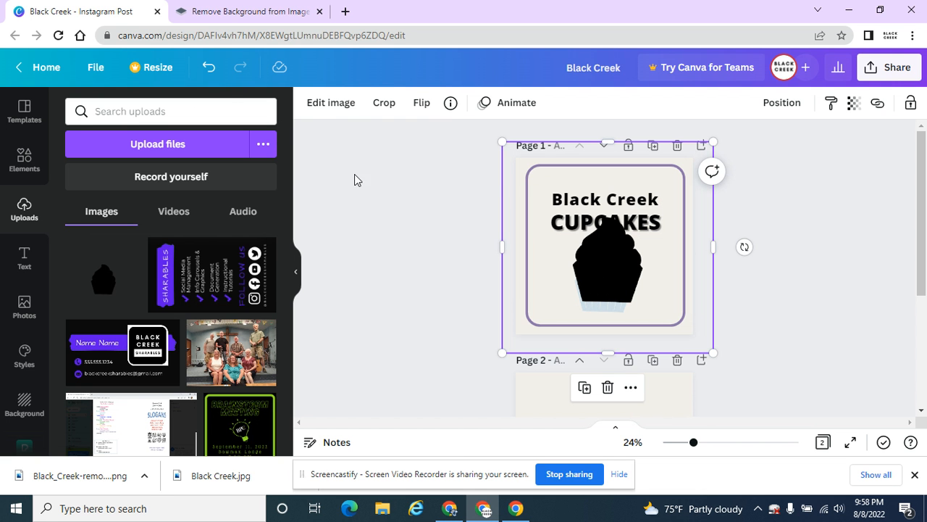
# Adjust the silhouette image to Blur 20, Contrast -41 and Brightness 43.
pyautogui.click(323, 108)
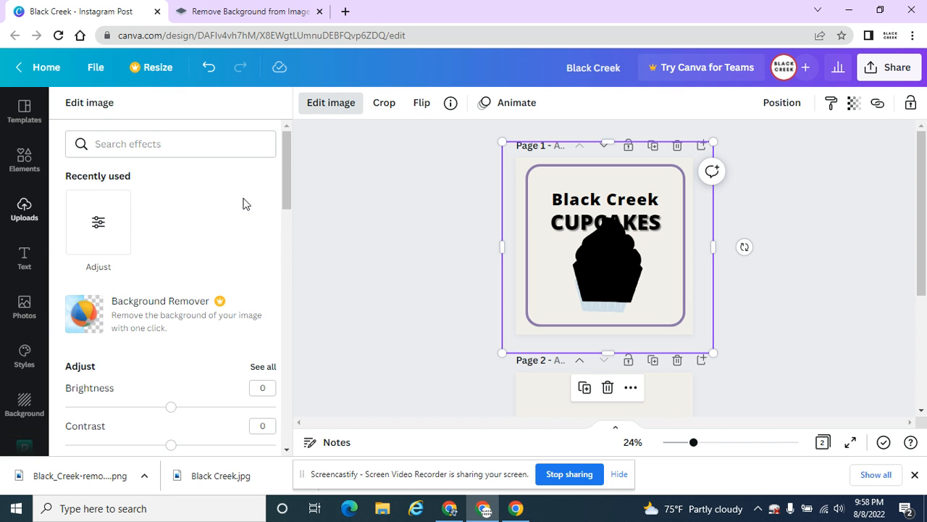
pyautogui.scroll(-3, 244, 202)
pyautogui.scroll(3, 244, 202)
pyautogui.click(109, 222)
pyautogui.click(147, 223)
pyautogui.moveTo(174, 322); pyautogui.dragTo(196, 323)
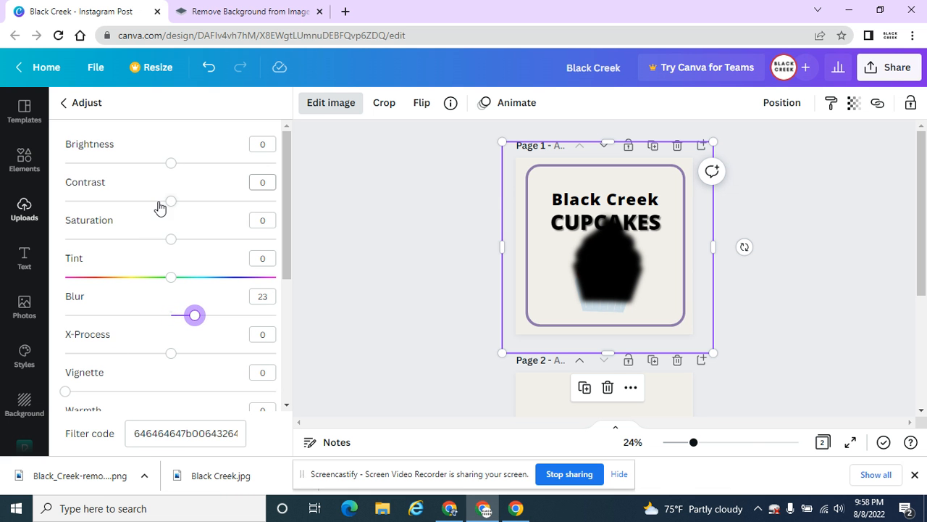
pyautogui.moveTo(170, 206); pyautogui.dragTo(126, 202)
pyautogui.moveTo(171, 164); pyautogui.dragTo(215, 164)
pyautogui.moveTo(203, 323)
pyautogui.mouseDown()
pyautogui.moveTo(222, 325)
pyautogui.moveTo(193, 325)
pyautogui.mouseUp()
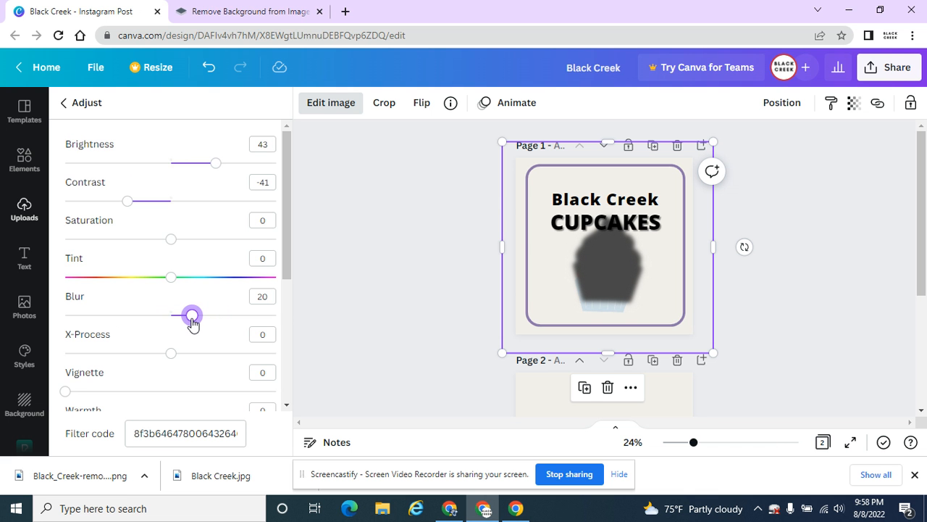
# Set the silhouette's Highlights to -11 and Shadows to 45, and raise its Fade to slightly over half.
pyautogui.scroll(-1, 197, 328)
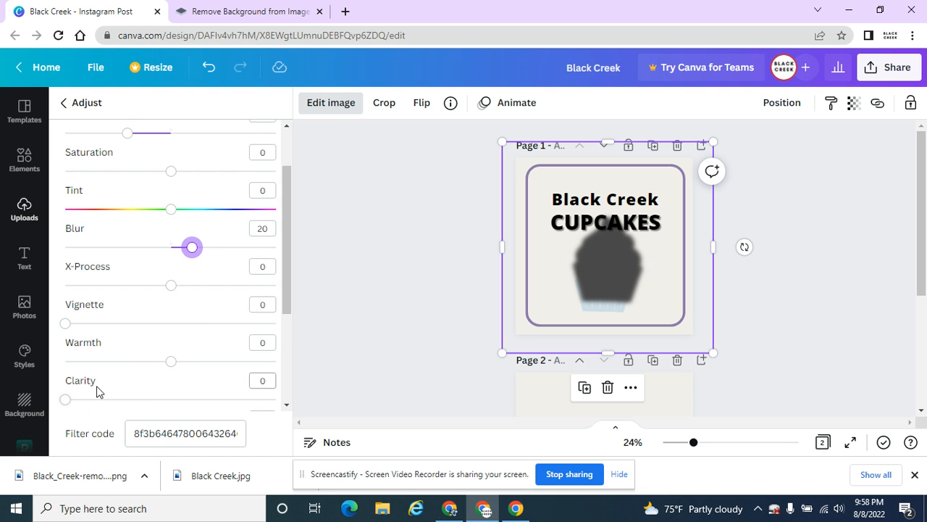
pyautogui.scroll(-1, 126, 371)
pyautogui.scroll(-2, 152, 370)
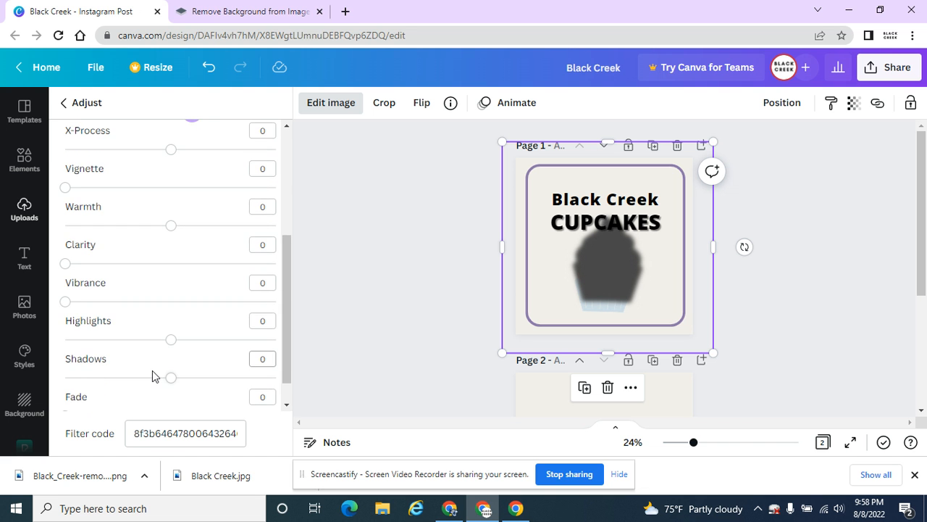
pyautogui.scroll(5, 153, 371)
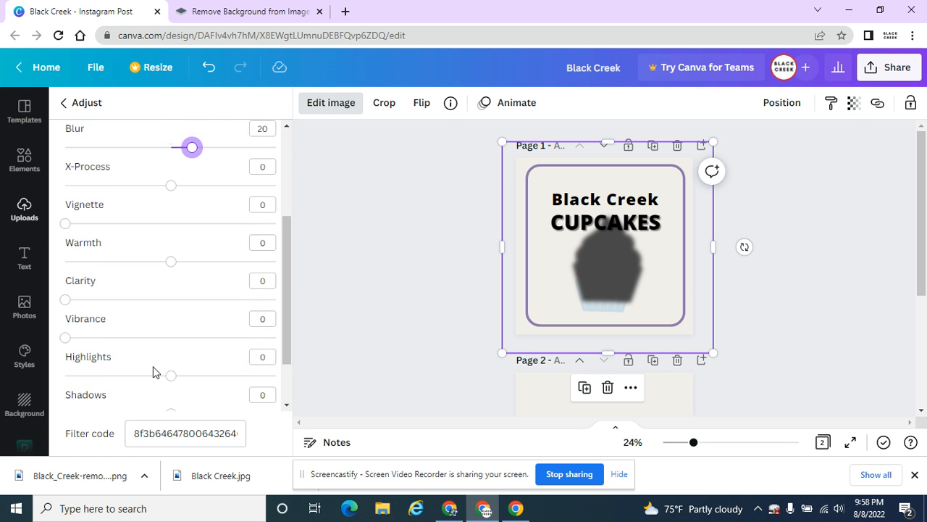
pyautogui.scroll(-5, 153, 372)
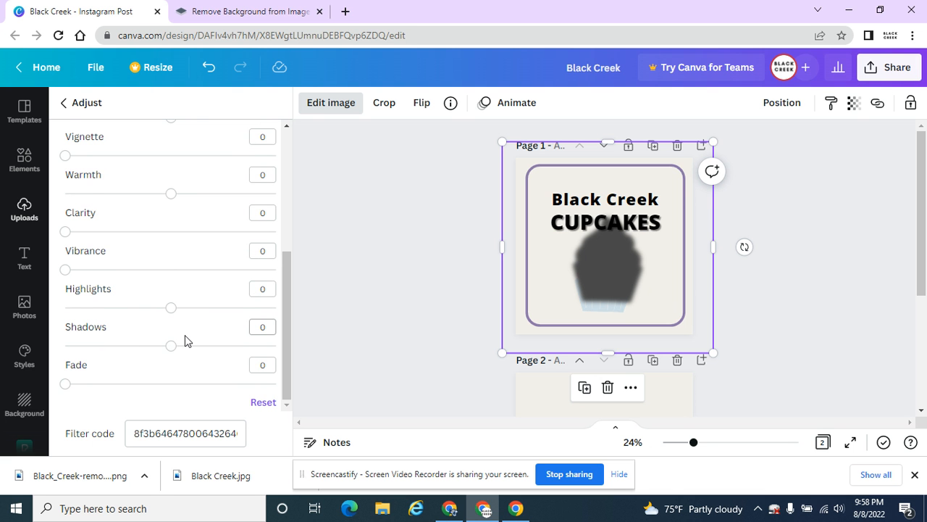
pyautogui.scroll(1, 184, 341)
pyautogui.scroll(1, 185, 334)
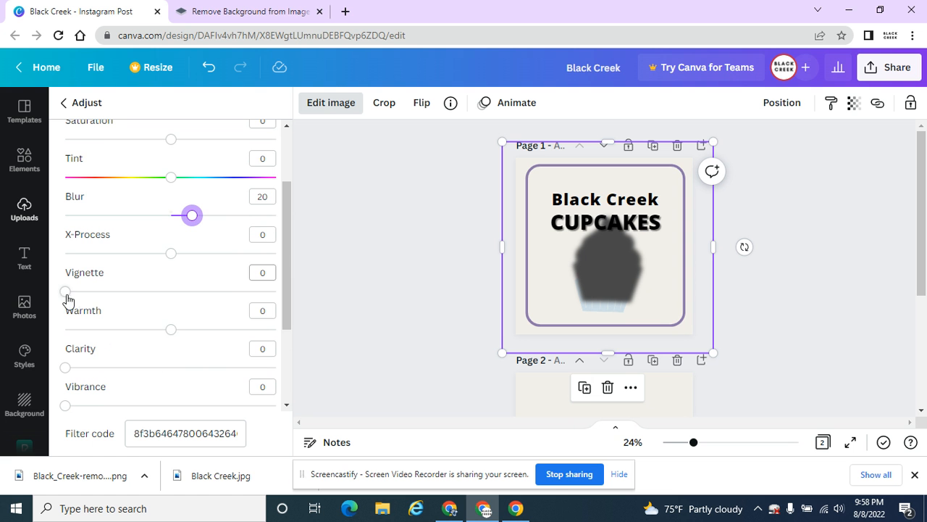
pyautogui.moveTo(65, 367)
pyautogui.mouseDown()
pyautogui.moveTo(151, 369)
pyautogui.moveTo(64, 369)
pyautogui.mouseUp()
pyautogui.scroll(-2, 121, 373)
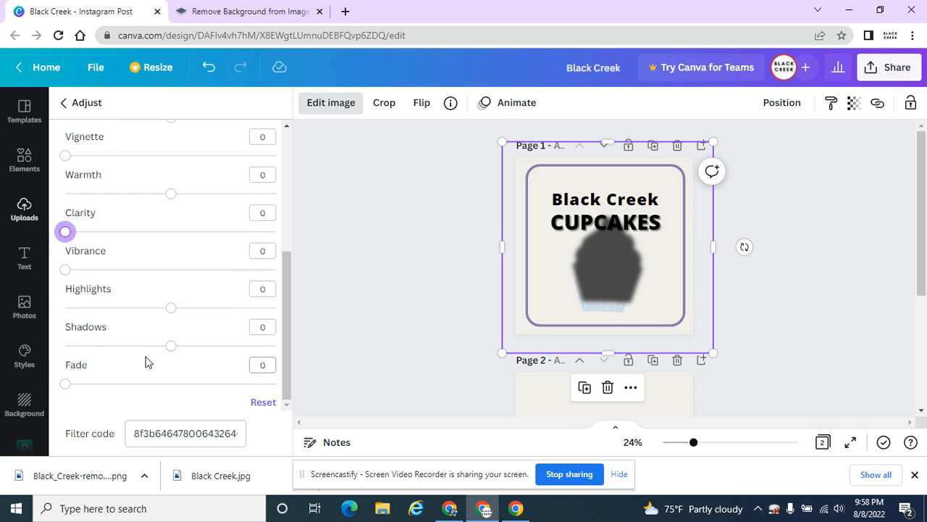
pyautogui.moveTo(172, 311)
pyautogui.mouseDown()
pyautogui.moveTo(134, 313)
pyautogui.moveTo(162, 317)
pyautogui.moveTo(159, 308)
pyautogui.mouseUp()
pyautogui.moveTo(170, 346); pyautogui.dragTo(220, 360)
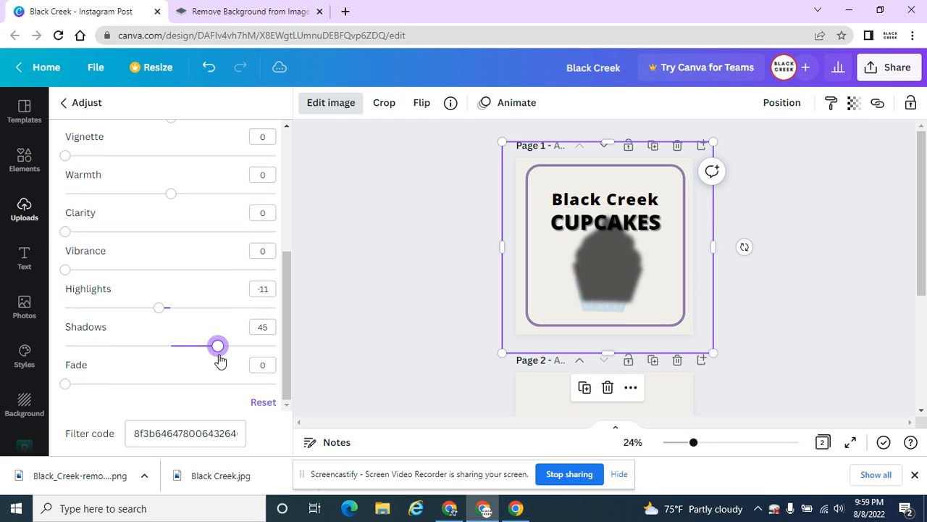
pyautogui.moveTo(65, 383); pyautogui.dragTo(184, 383)
pyautogui.scroll(5, 233, 352)
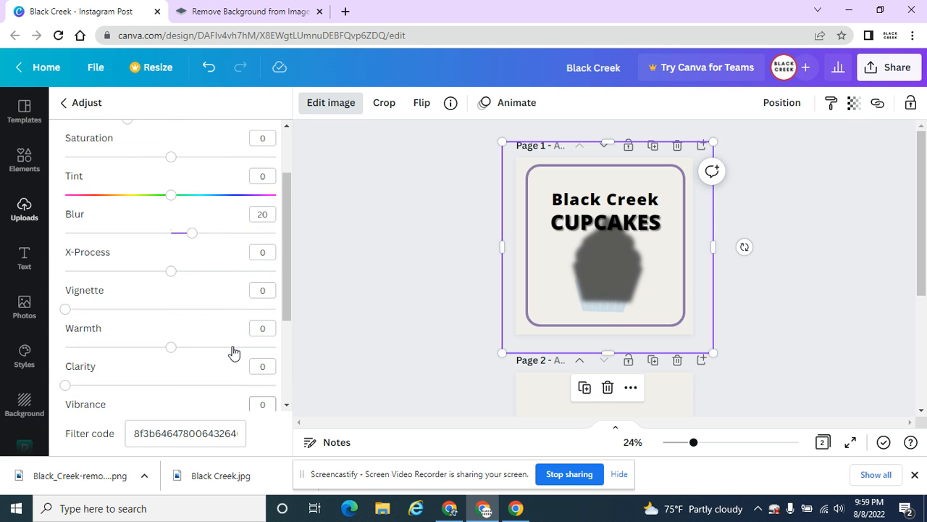
pyautogui.scroll(1, 233, 352)
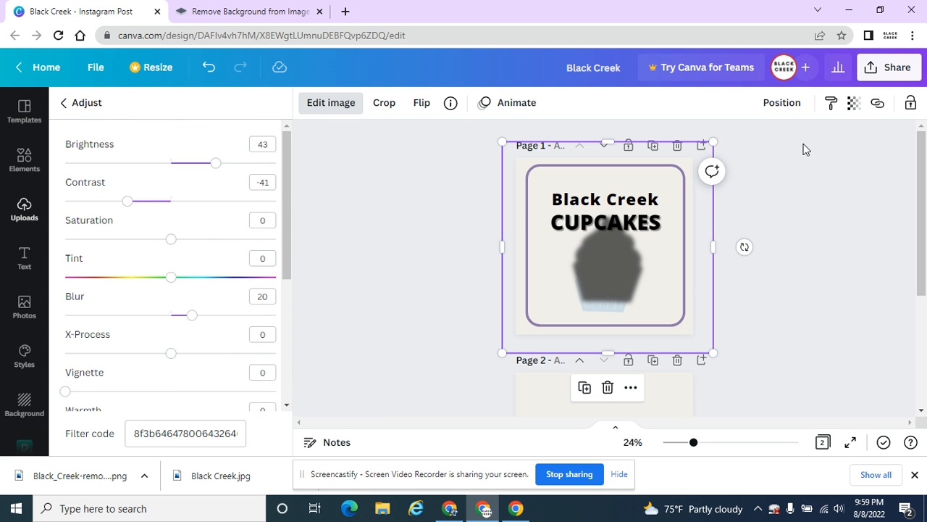
# Lower the silhouette's Transparency value slightly so it is partly see-through.
pyautogui.click(852, 104)
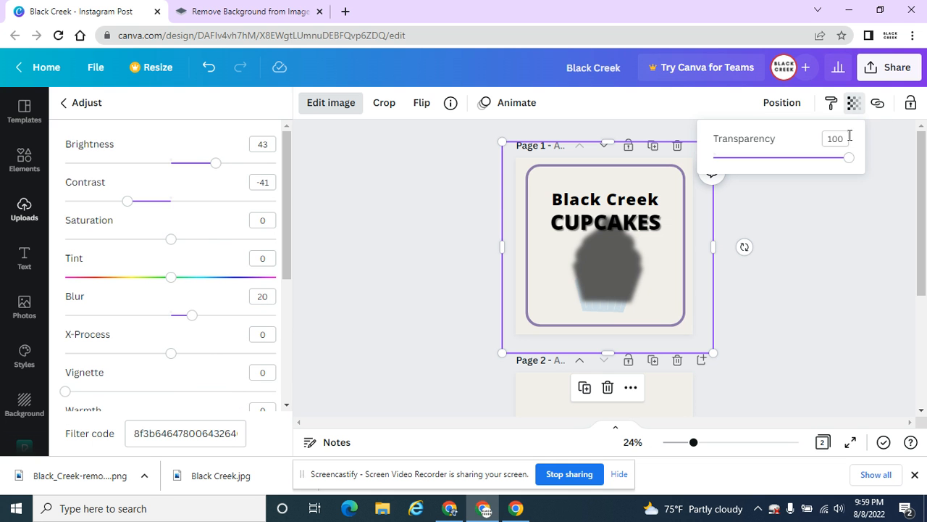
pyautogui.moveTo(850, 163); pyautogui.dragTo(827, 162)
pyautogui.click(765, 239)
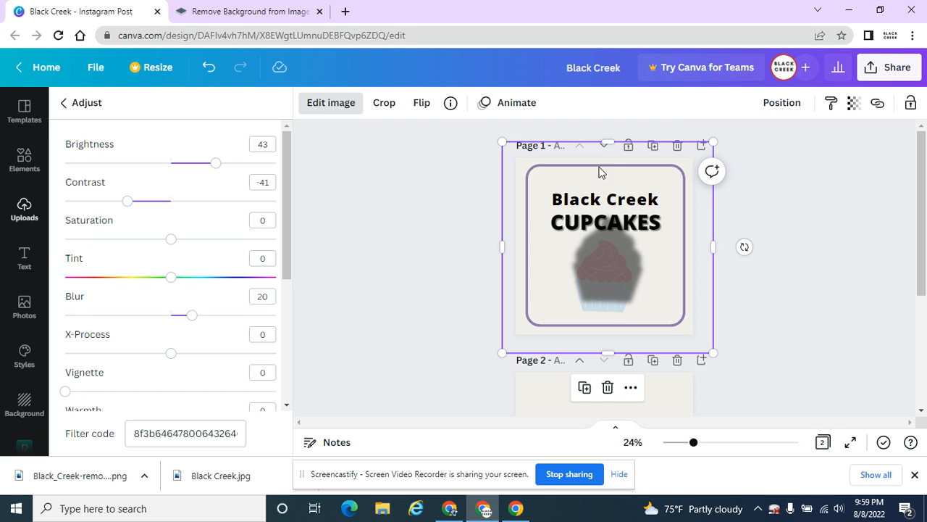
# Offset the silhouette slightly down and to the right of the pink cupcake and send it backward behind it.
pyautogui.moveTo(590, 257); pyautogui.dragTo(601, 275)
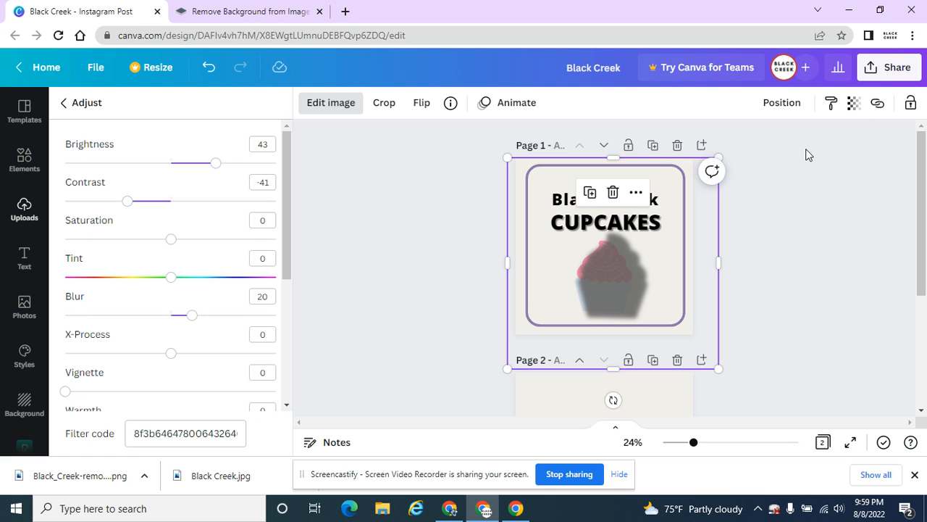
pyautogui.click(796, 114)
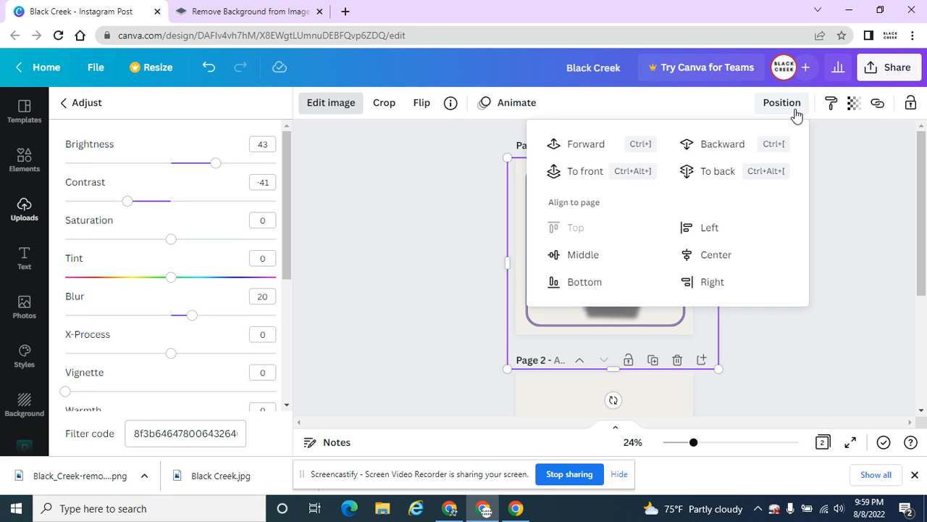
pyautogui.click(725, 147)
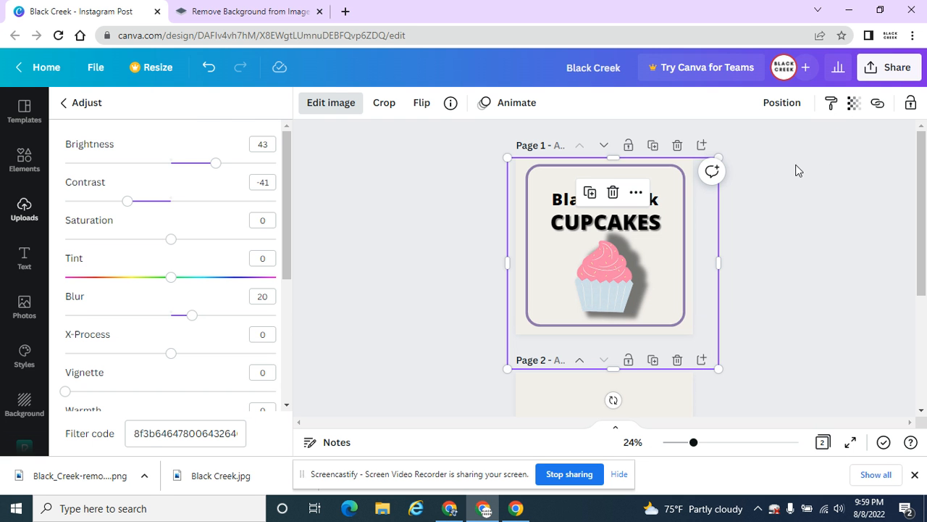
pyautogui.press('Escape')
pyautogui.moveTo(640, 266); pyautogui.dragTo(611, 292)
pyautogui.hotkey('ctrl', 'z')
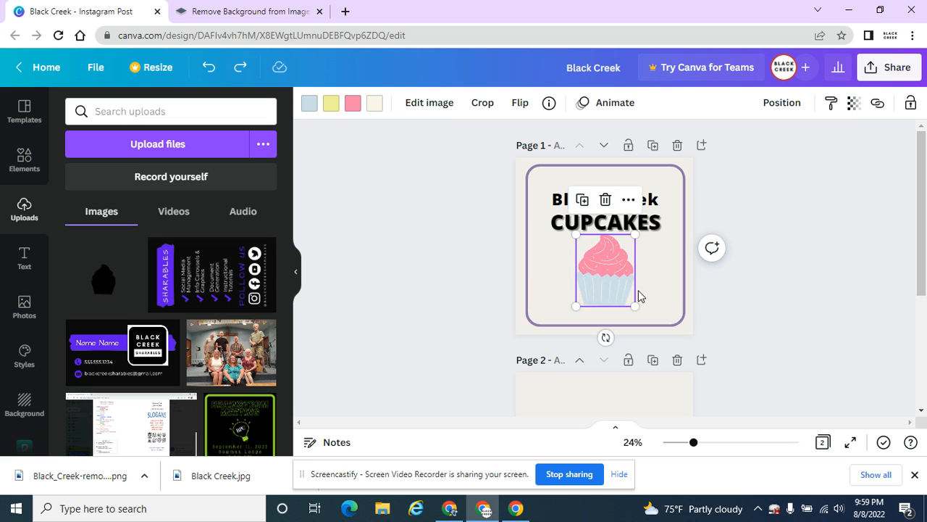
pyautogui.hotkey('ctrl', 'z')
pyautogui.hotkey('ctrl', 'z')
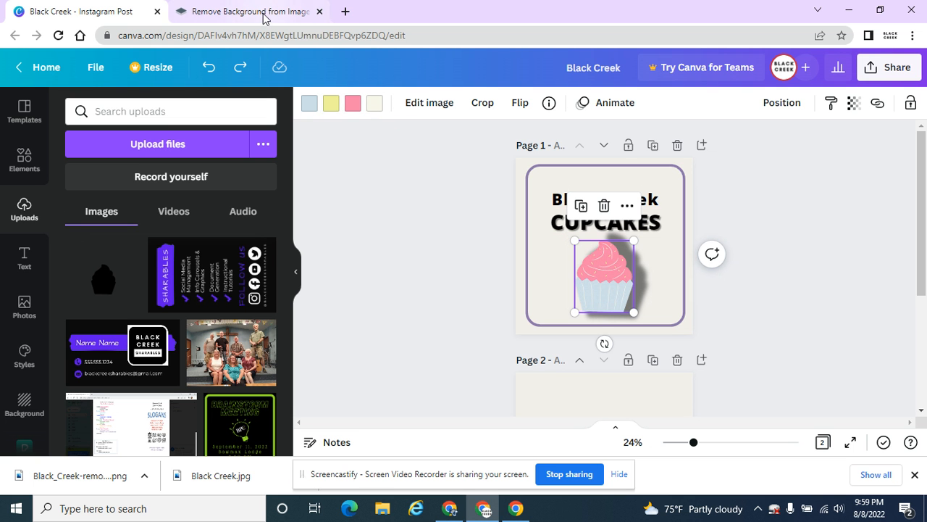
pyautogui.moveTo(260, 10)
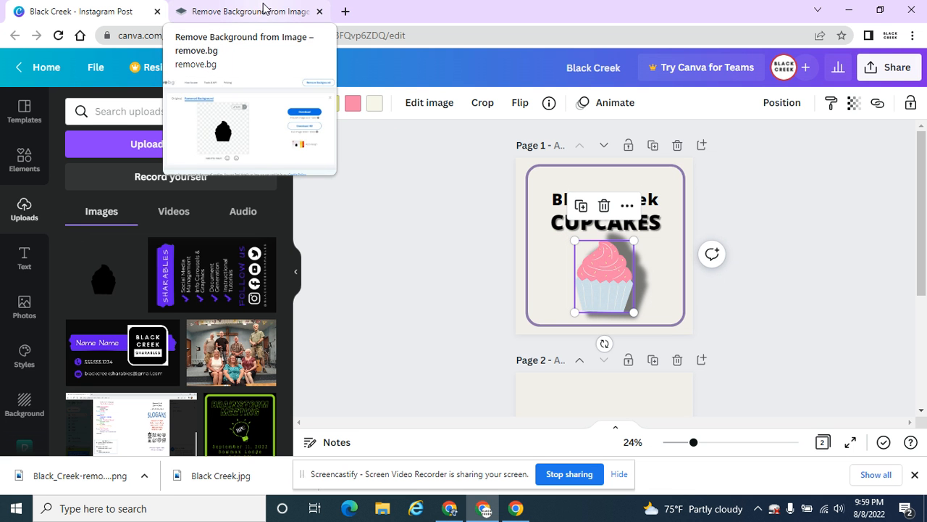
pyautogui.click(538, 314)
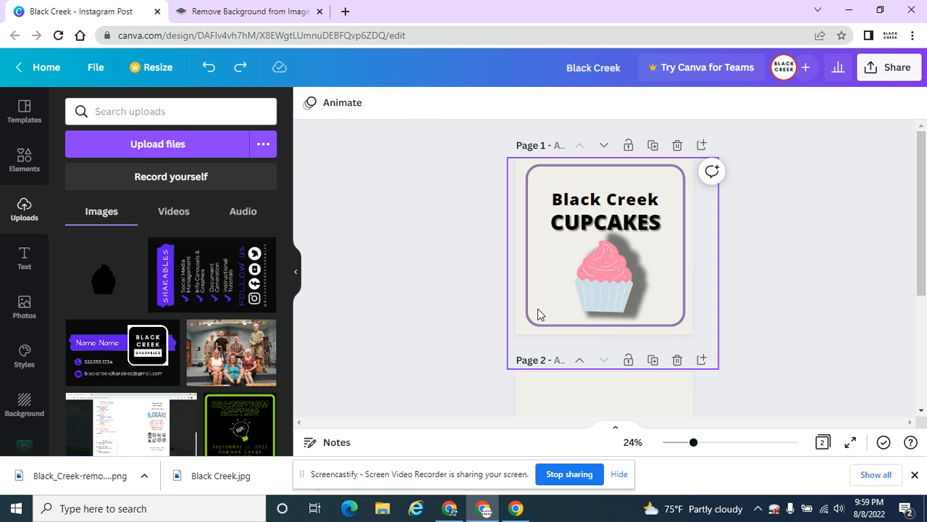
# Enlarge the pink cupcake slightly and centre it horizontally on page 1 over its shadow, just below the CUPCAKES title.
pyautogui.click(613, 296)
pyautogui.moveTo(613, 296); pyautogui.dragTo(613, 293)
pyautogui.moveTo(635, 234); pyautogui.dragTo(641, 228)
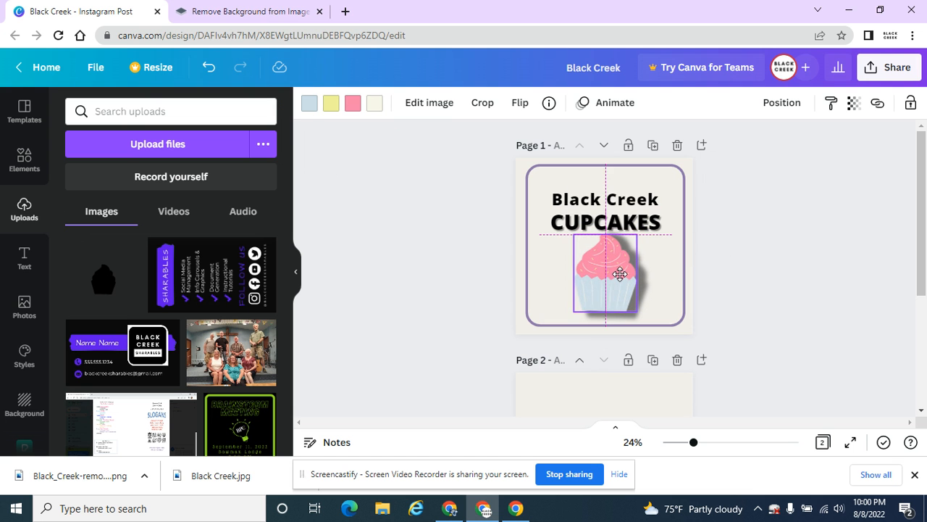
pyautogui.click(814, 246)
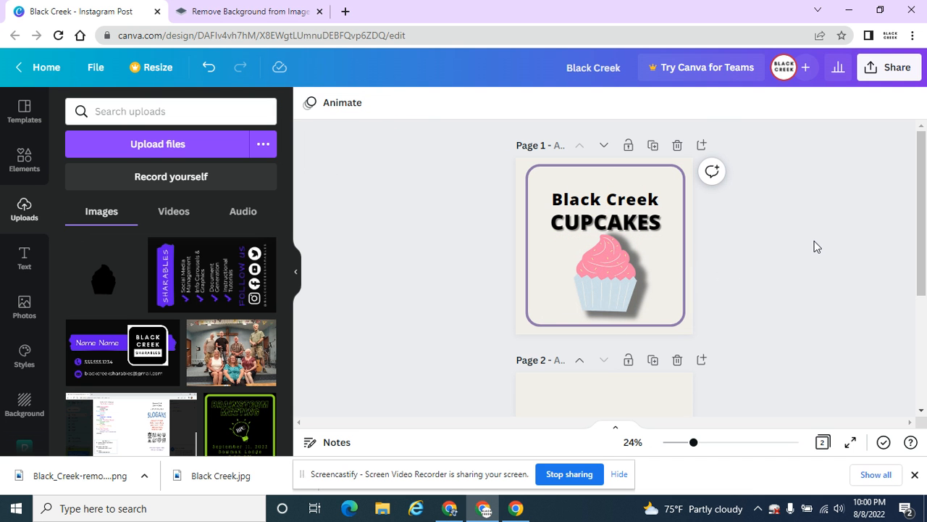